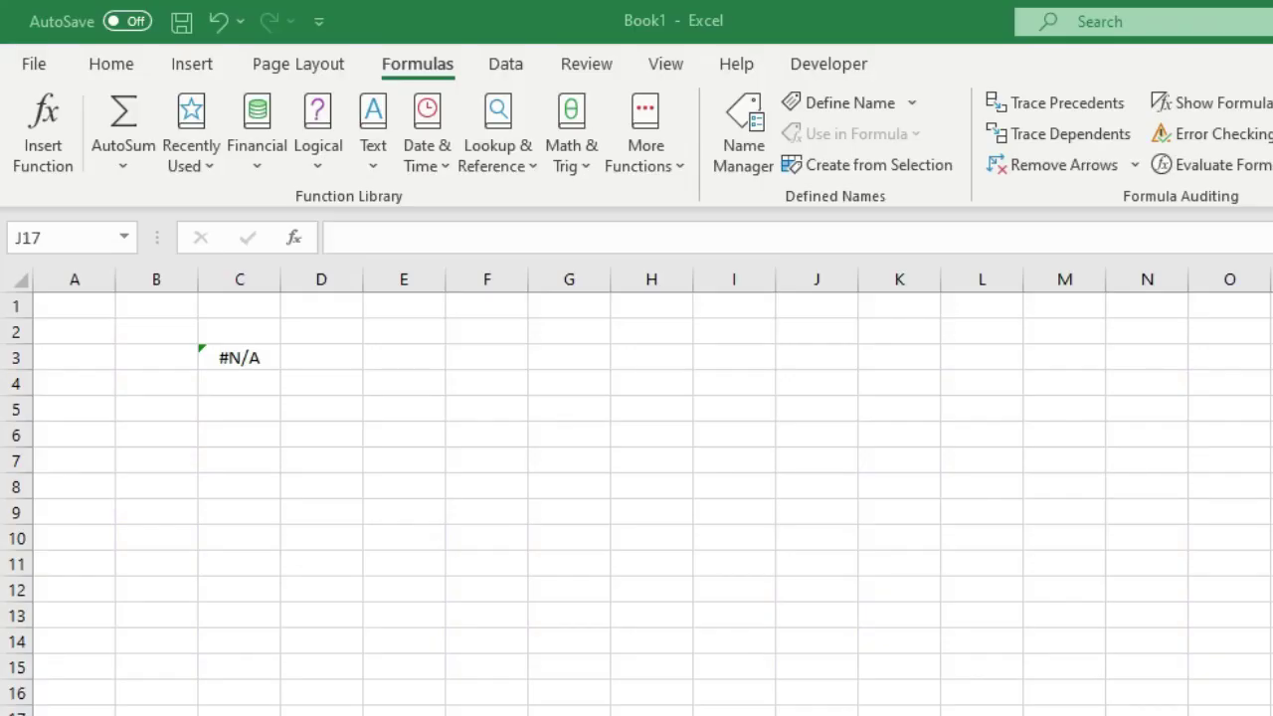
scroll(636, 488, up, 6)
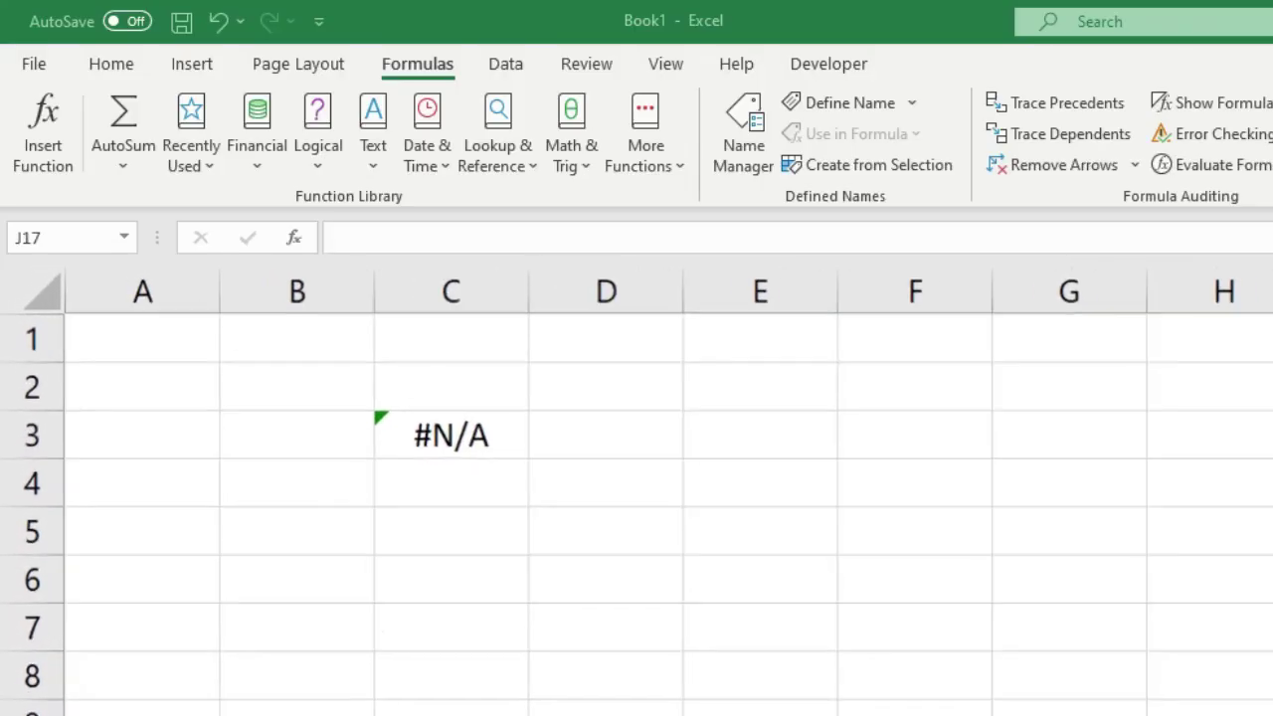
scroll(637, 487, up, 3)
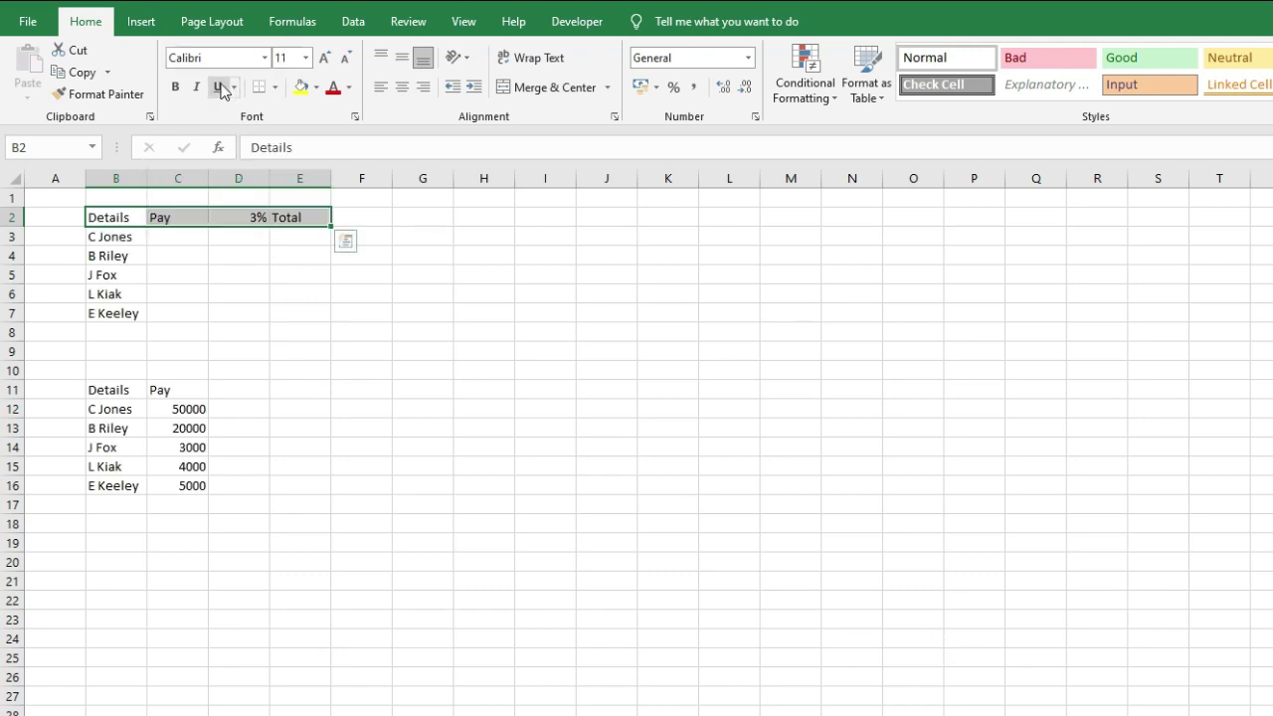
- Format the header row B2:E2 in bold with all borders and a light grey fill
click(175, 86)
click(275, 88)
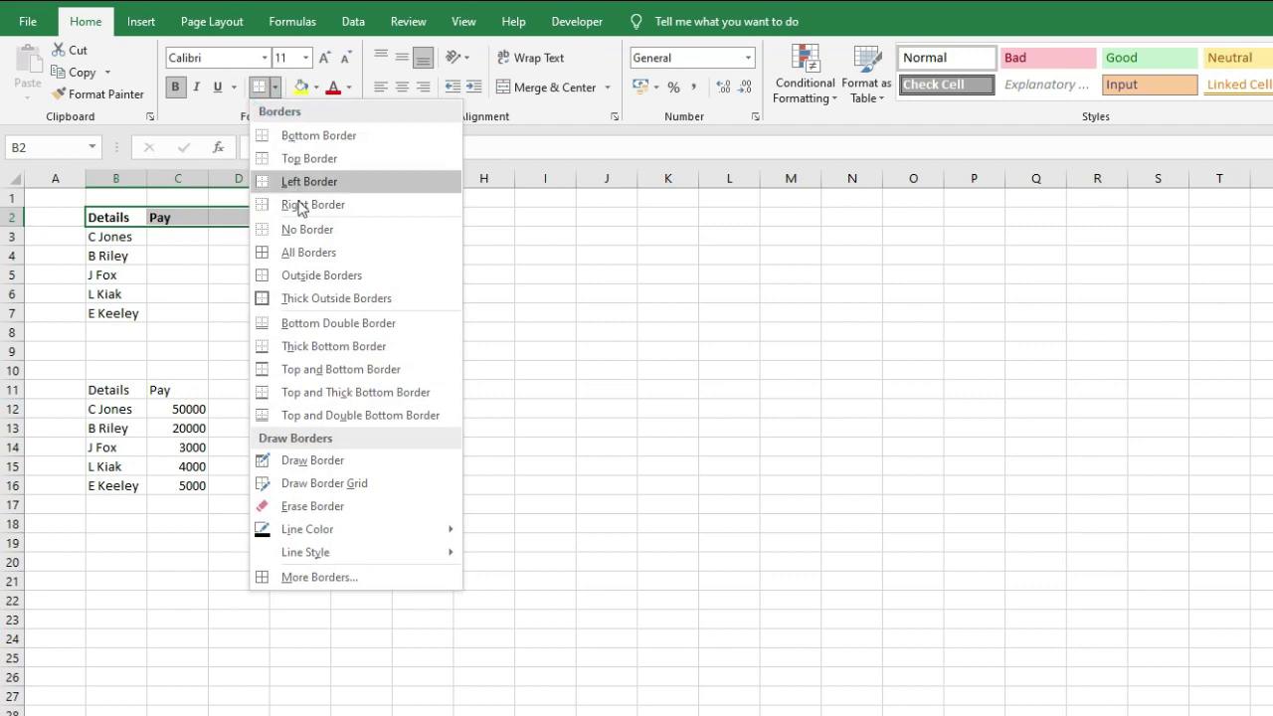
click(298, 254)
click(316, 91)
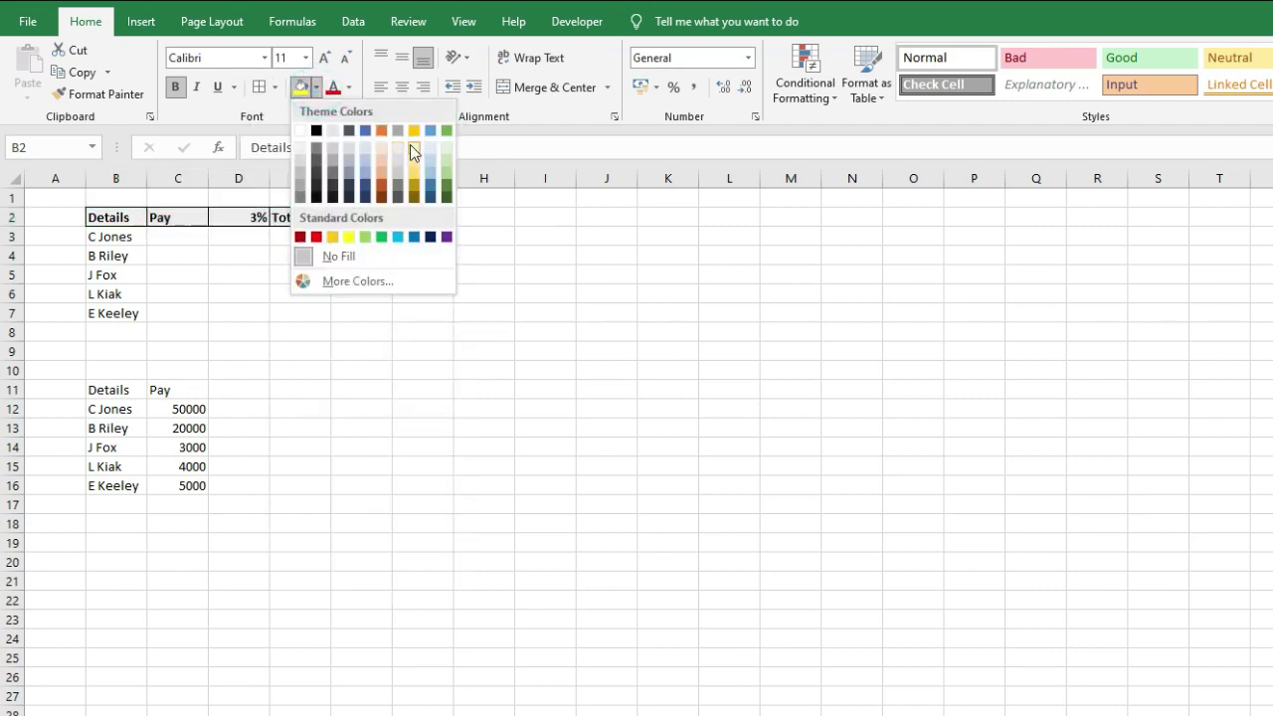
click(395, 145)
- Copy the formatted Details and Pay headers from B2:C2 onto the lower table's headers in B11:C11
drag(125, 215, 179, 217)
key(ctrl+c)
click(136, 389)
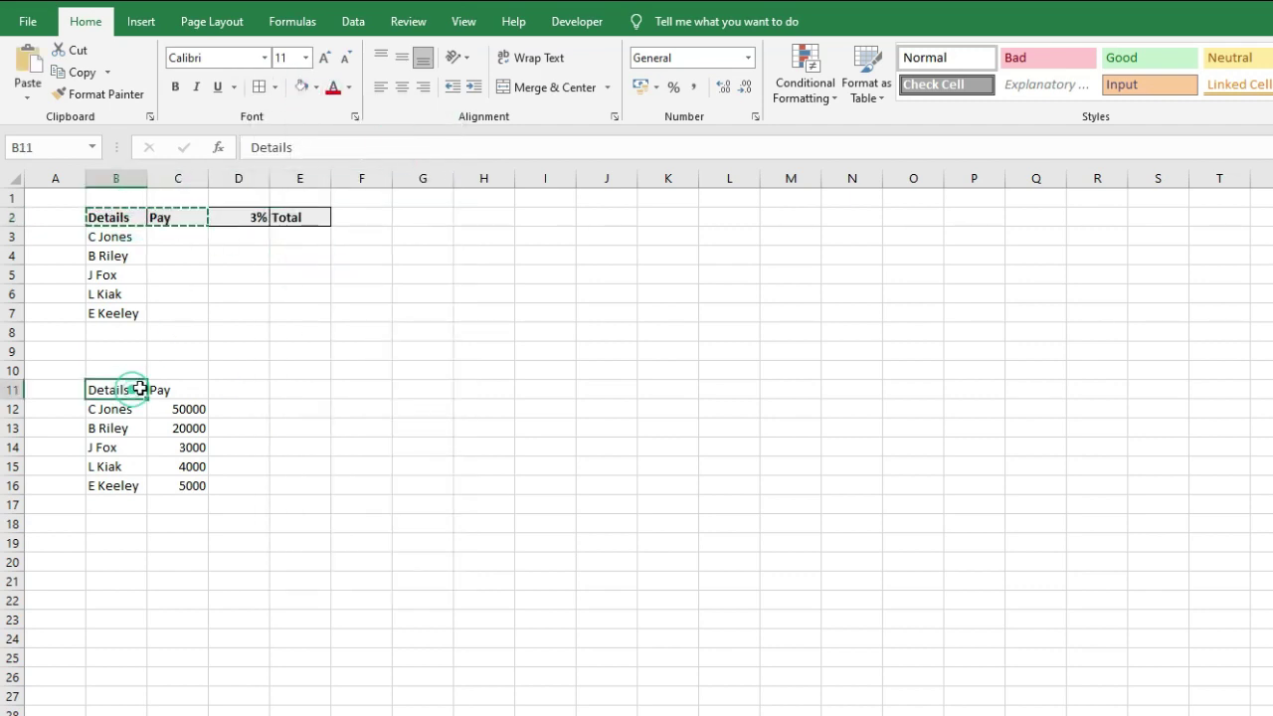
key(ctrl+v)
key(ctrl)
key(Escape)
click(298, 370)
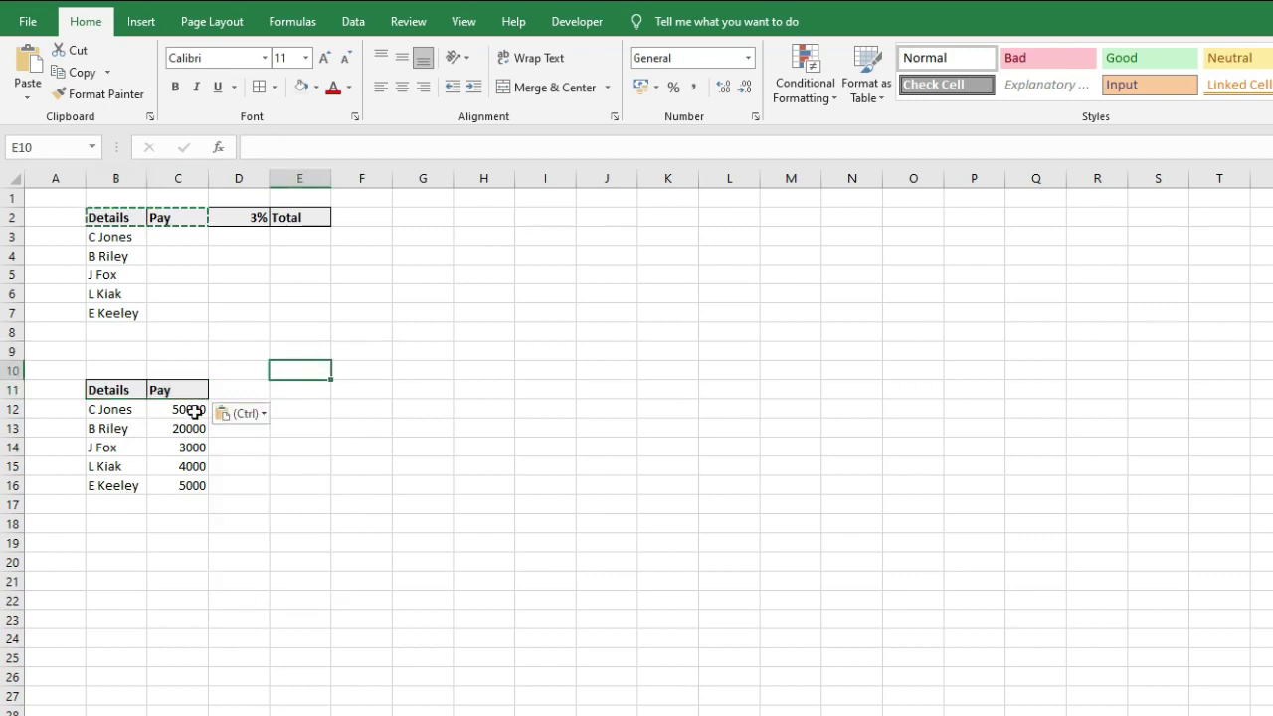
- Apply the comma number format with two decimals to the pay amounts in C12:C16
drag(176, 409, 184, 486)
click(686, 99)
click(393, 371)
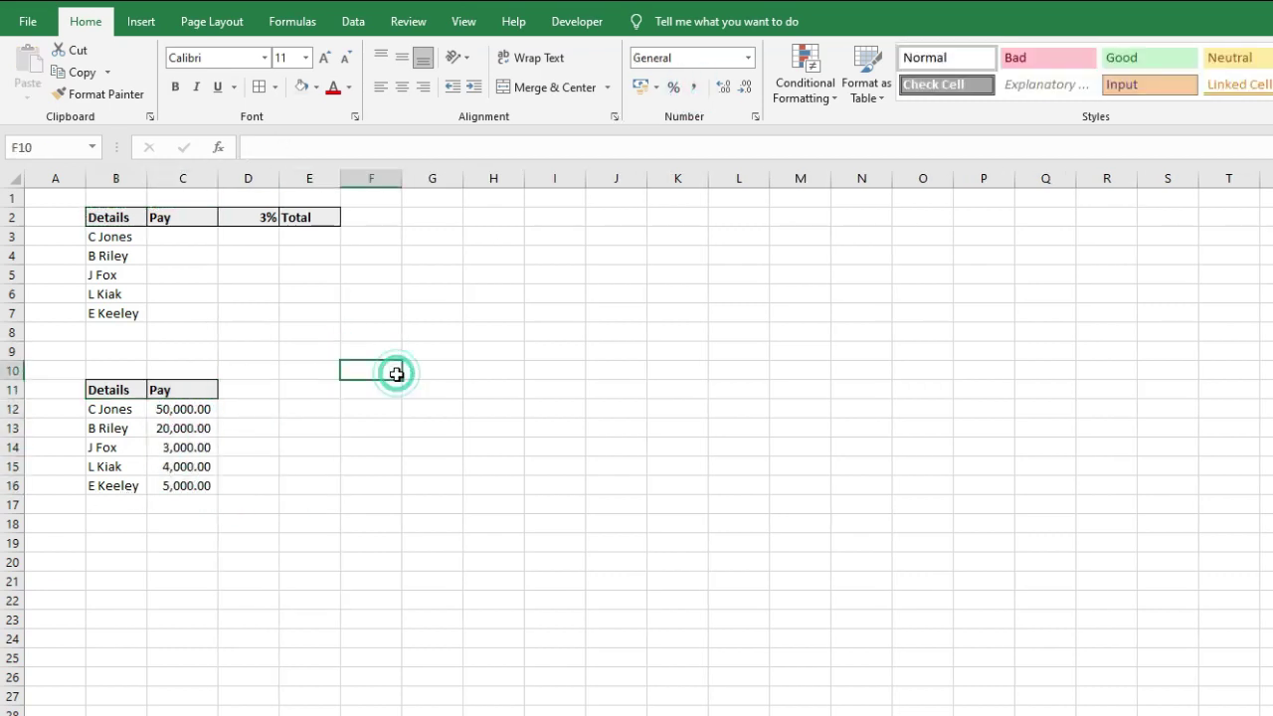
drag(131, 209, 327, 332)
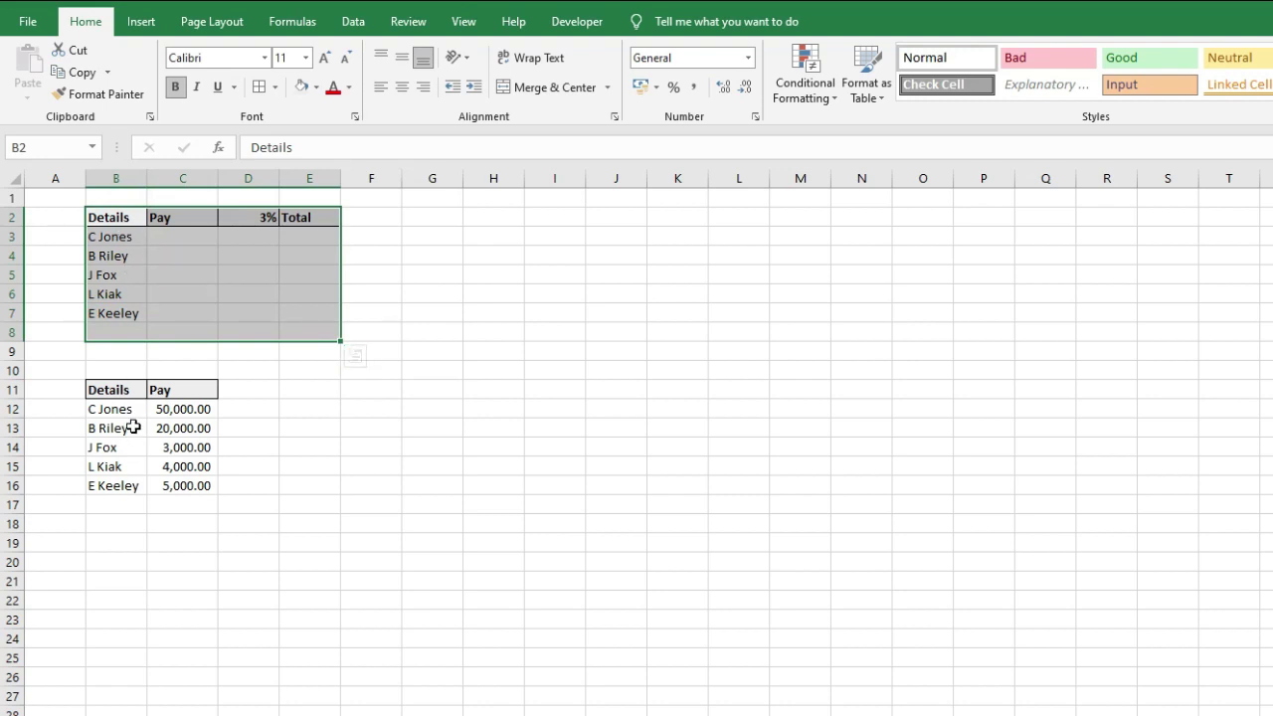
drag(185, 237, 188, 316)
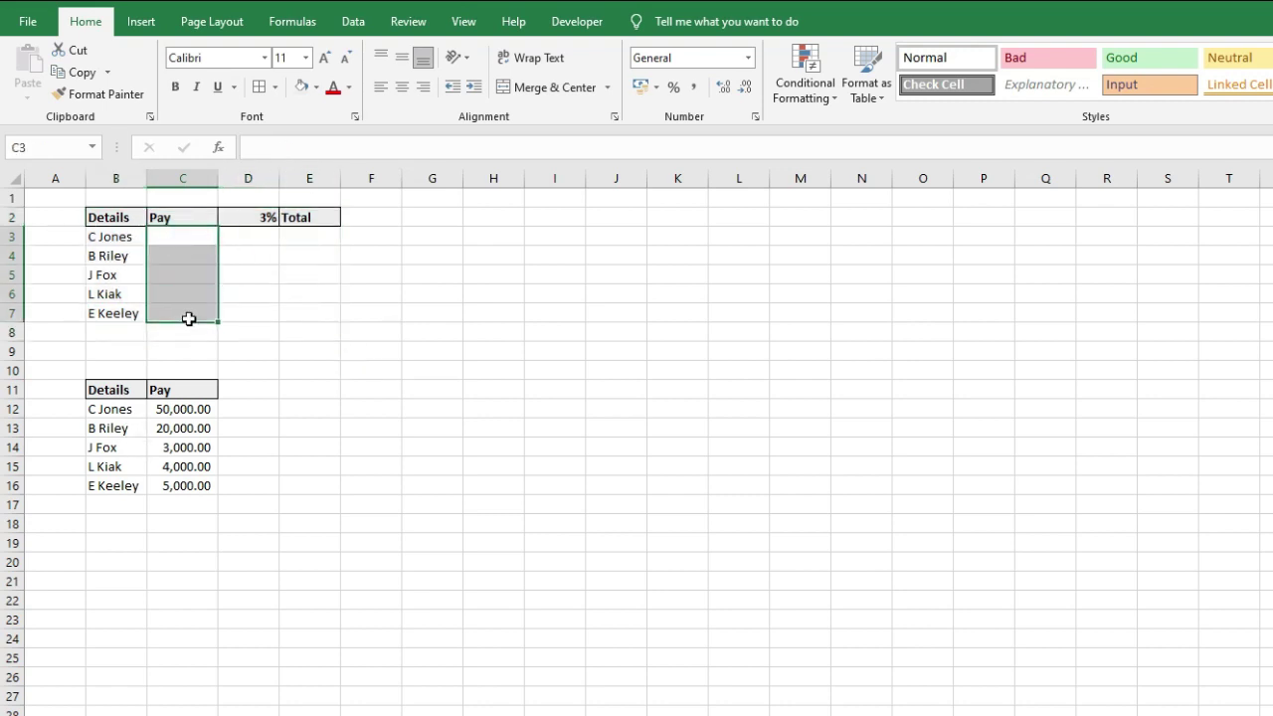
click(187, 318)
- Insert a new column before the 3% column and enter the header VLOOKUP in D2
click(243, 179)
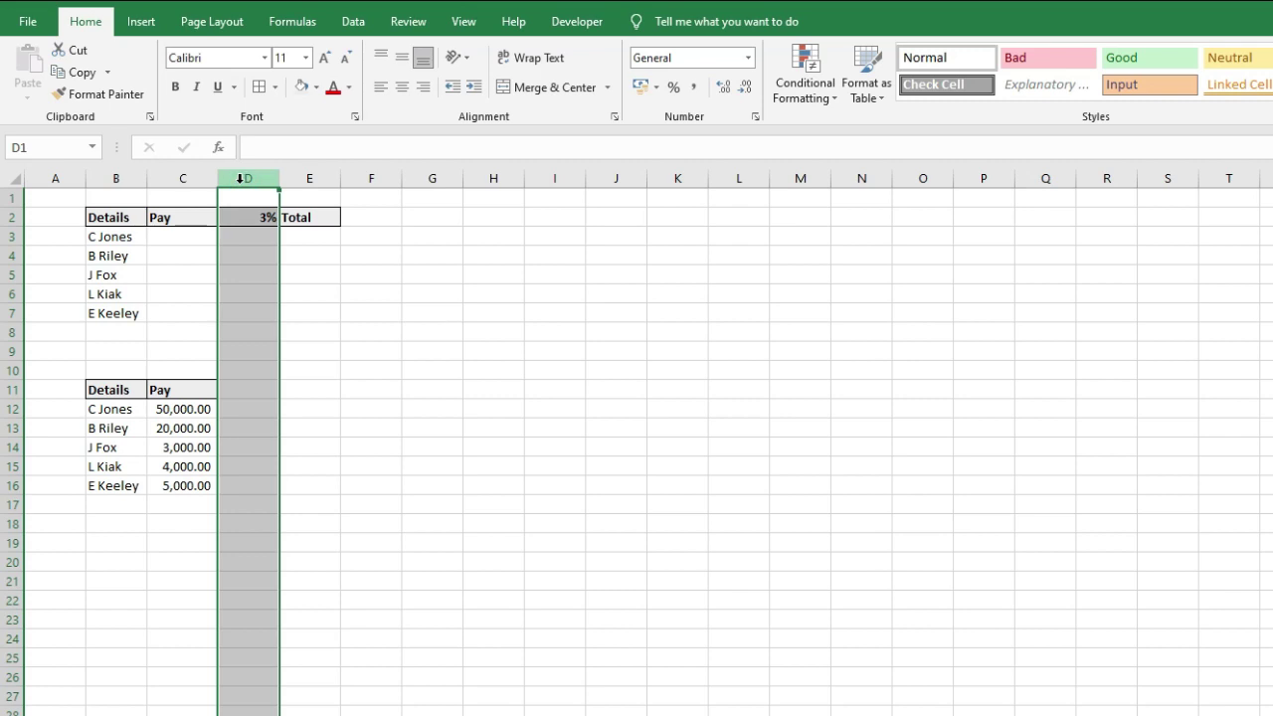
right_click(239, 186)
click(281, 315)
click(249, 216)
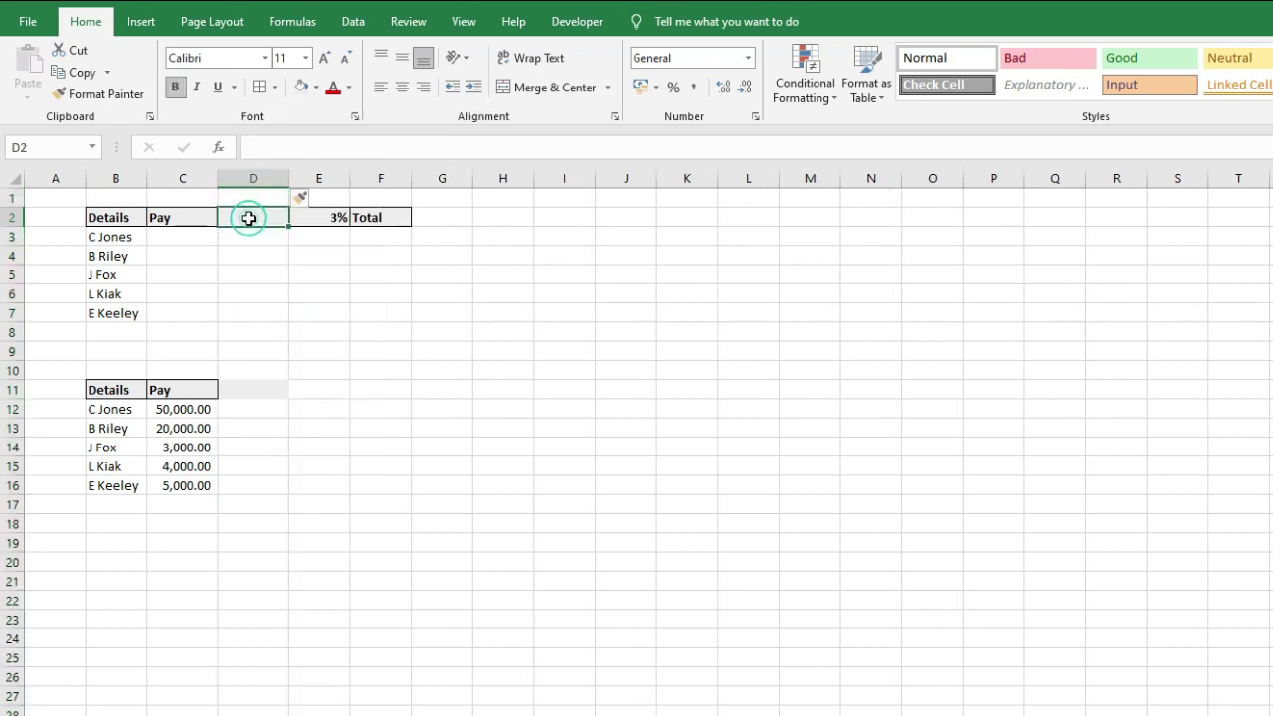
text(VLOOKUP)
key(Return)
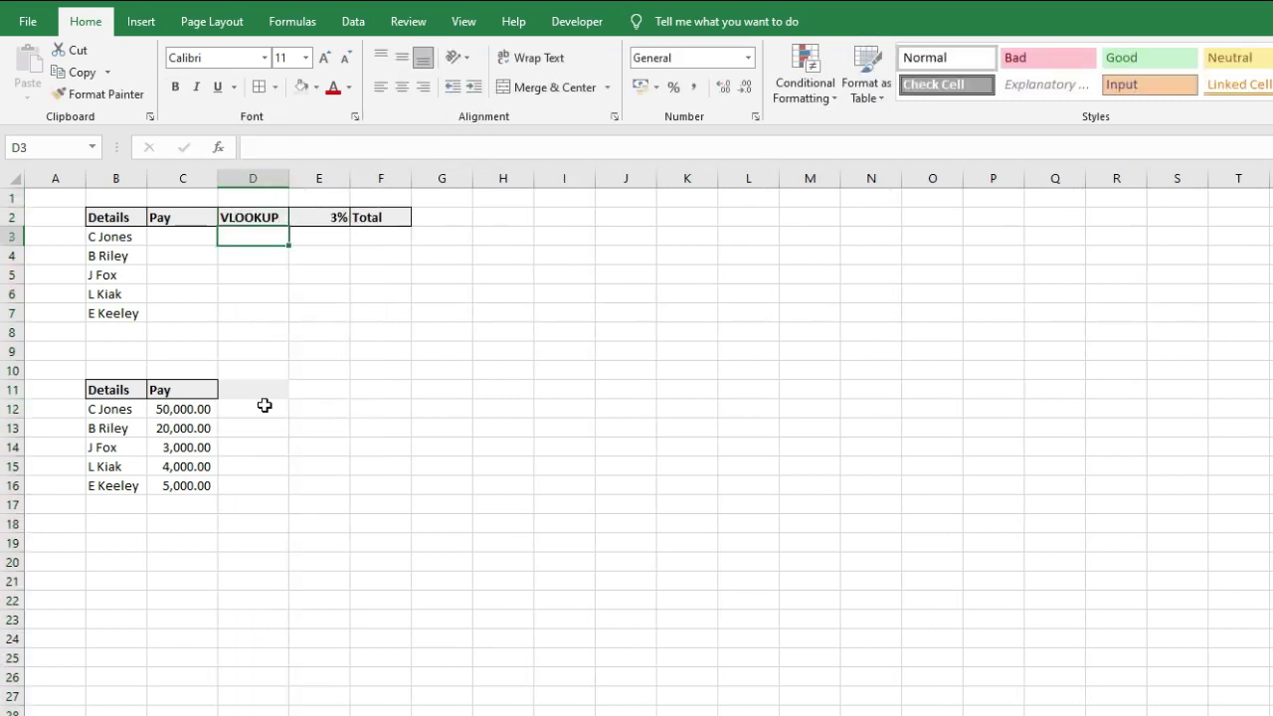
- Clear the stray header fill from D11 by pasting the blank cell D10 over it
click(269, 370)
key(ctrl+c)
click(271, 390)
key(ctrl+v)
click(355, 337)
key(Escape)
click(282, 254)
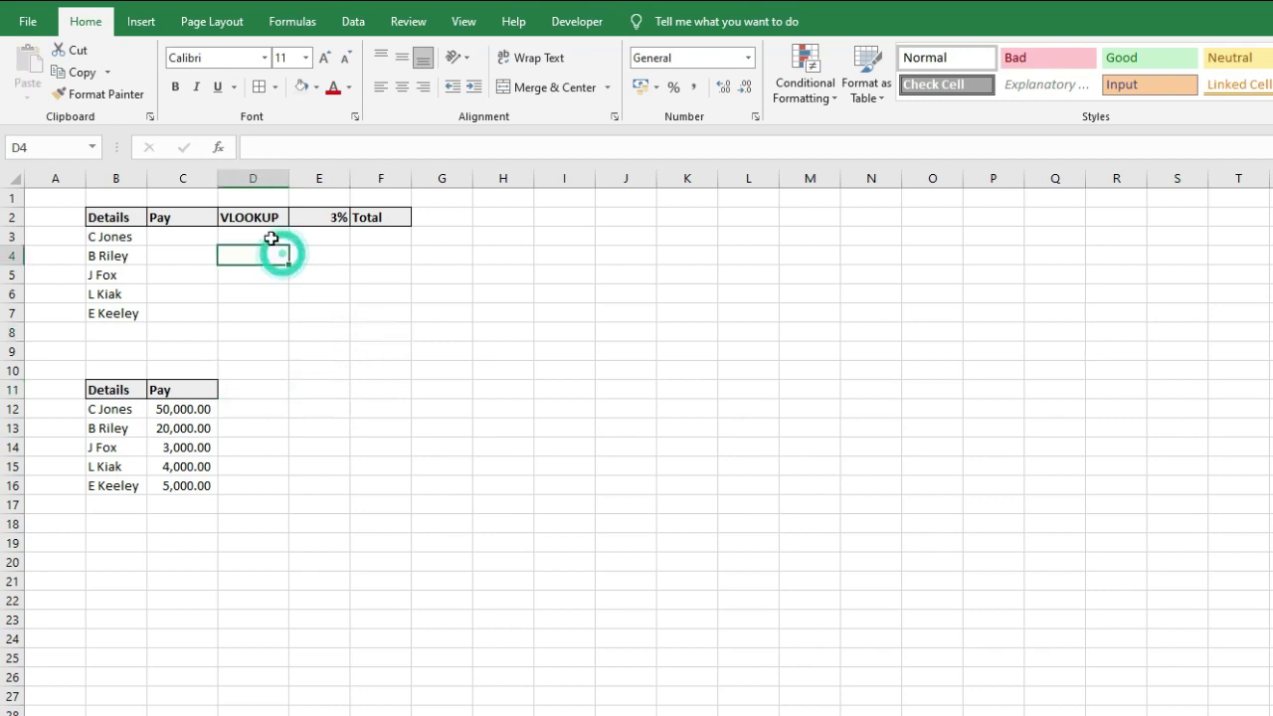
- Search all functions for VLOOKUP and insert it into cell D3
click(270, 237)
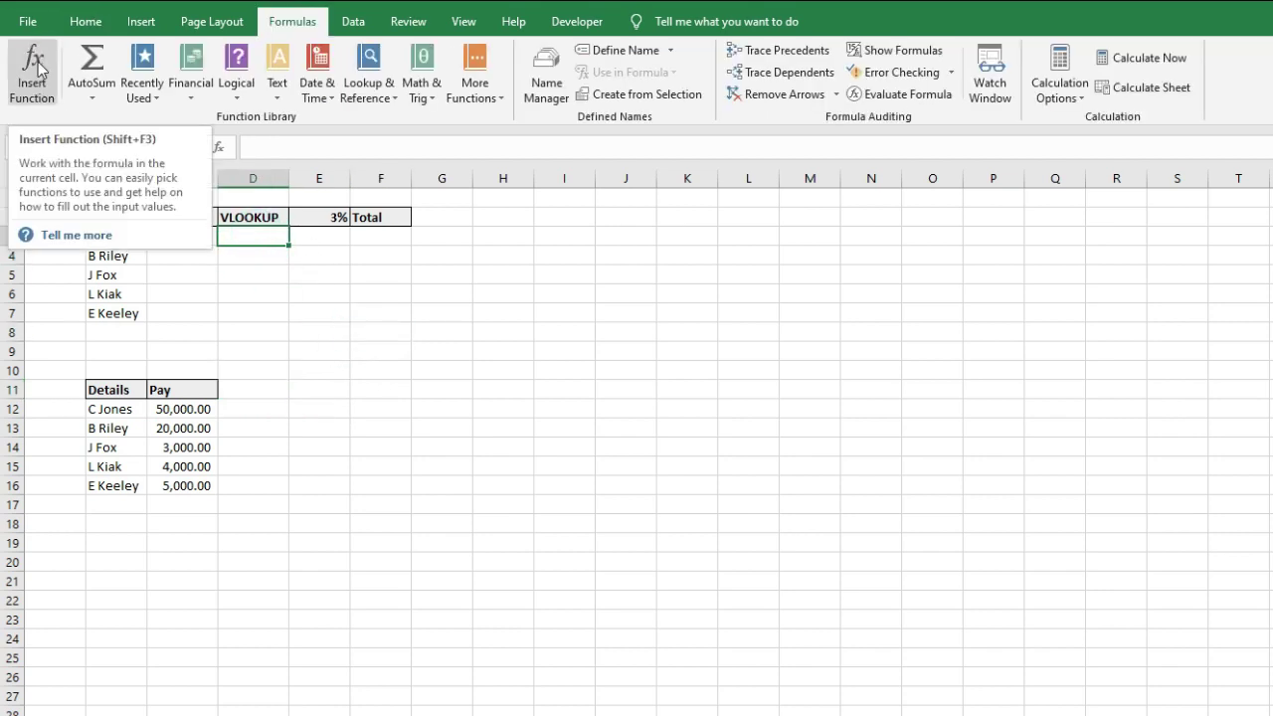
click(30, 81)
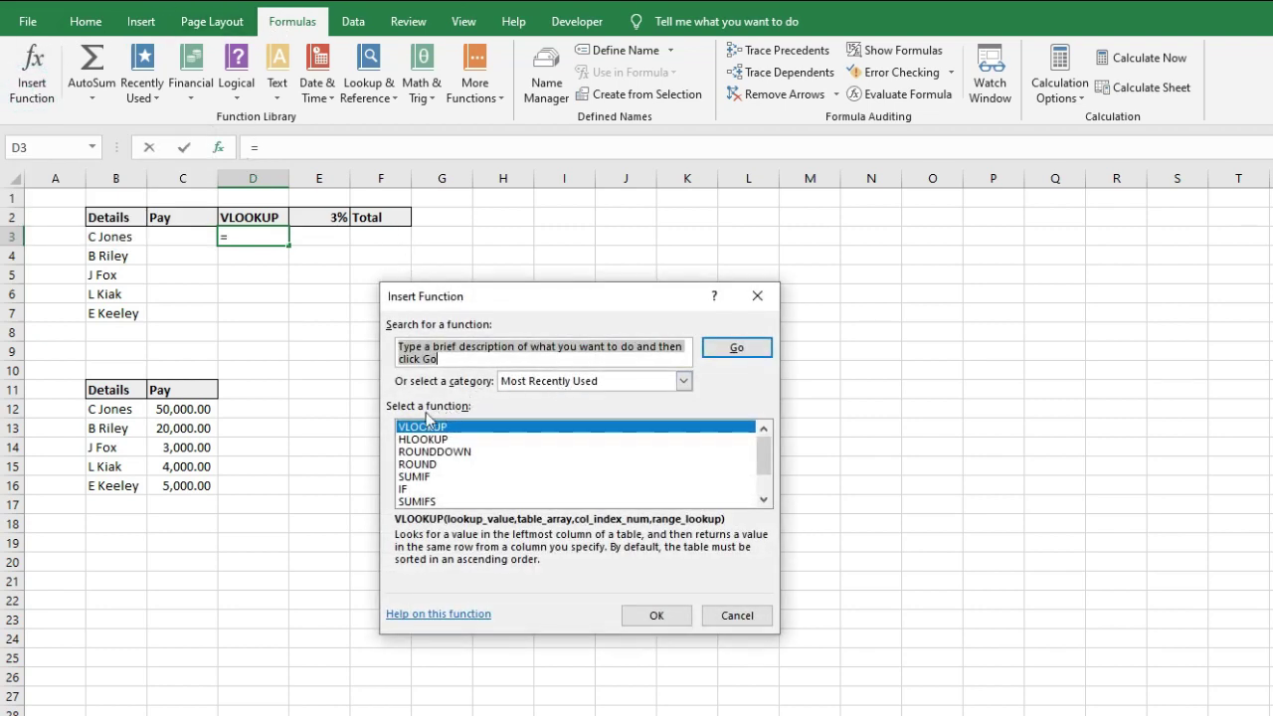
click(510, 381)
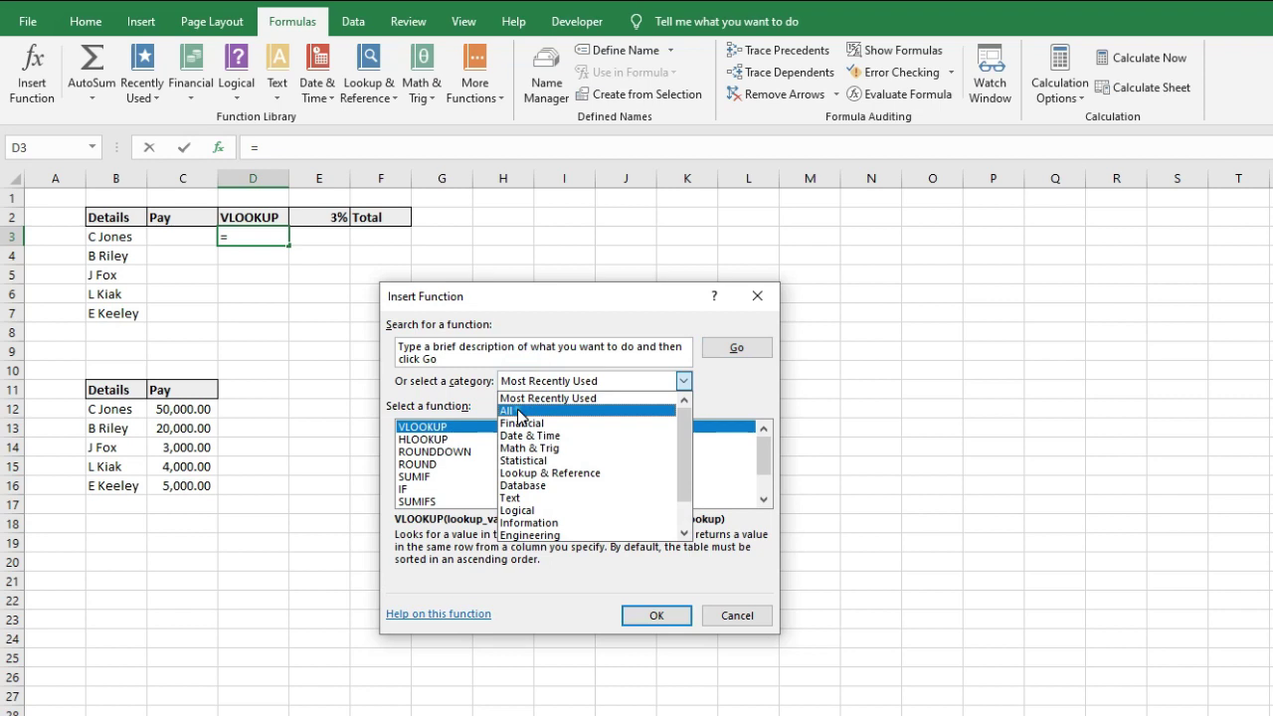
click(522, 406)
click(527, 383)
click(525, 381)
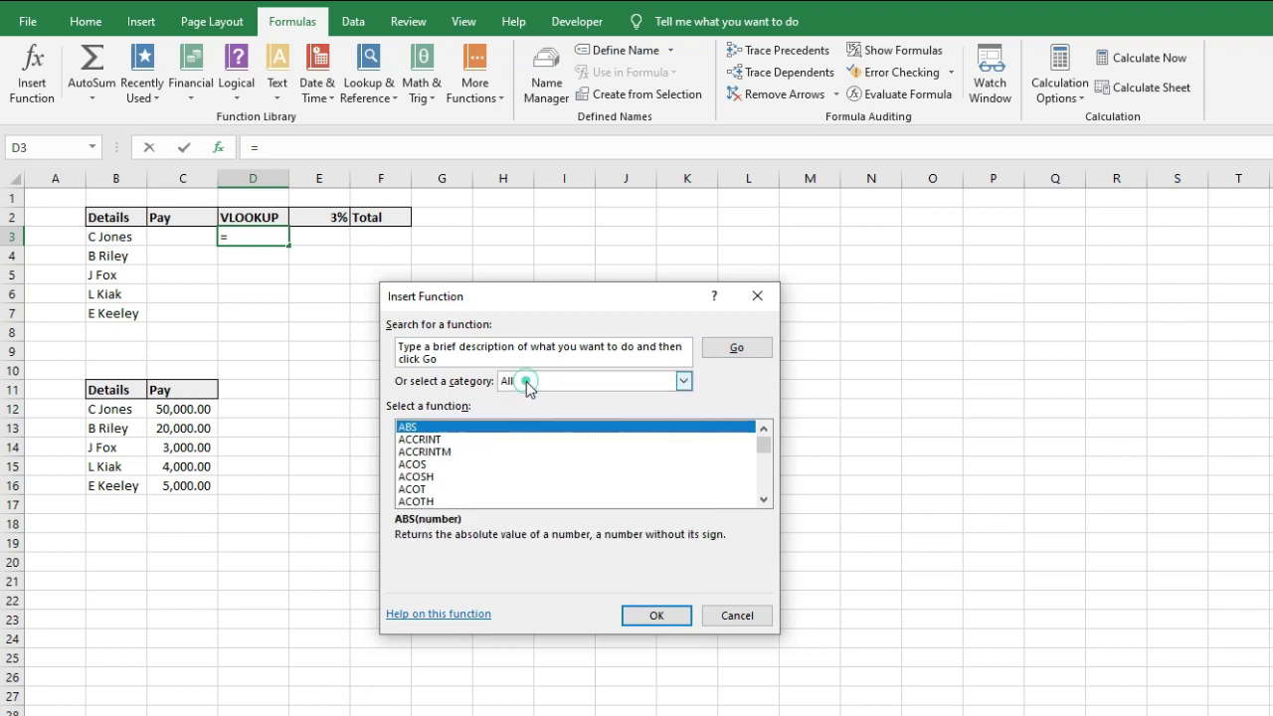
click(462, 354)
text(VLOOKUP)
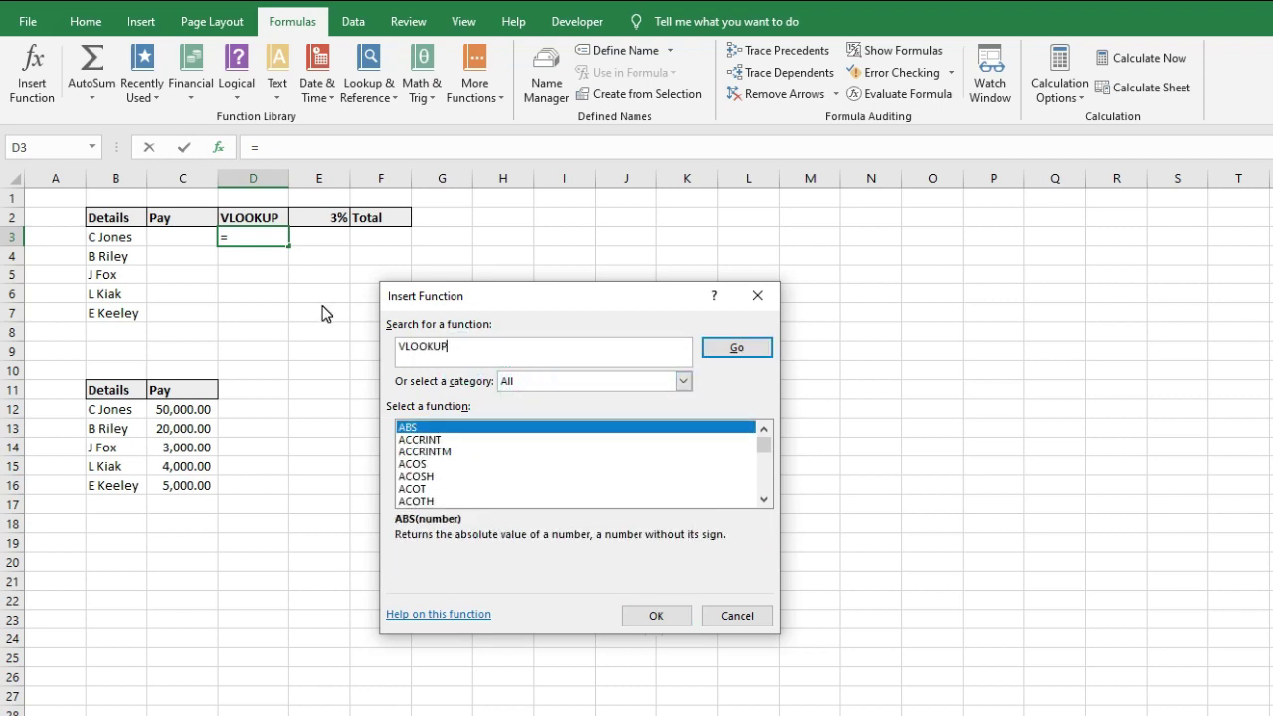
click(732, 352)
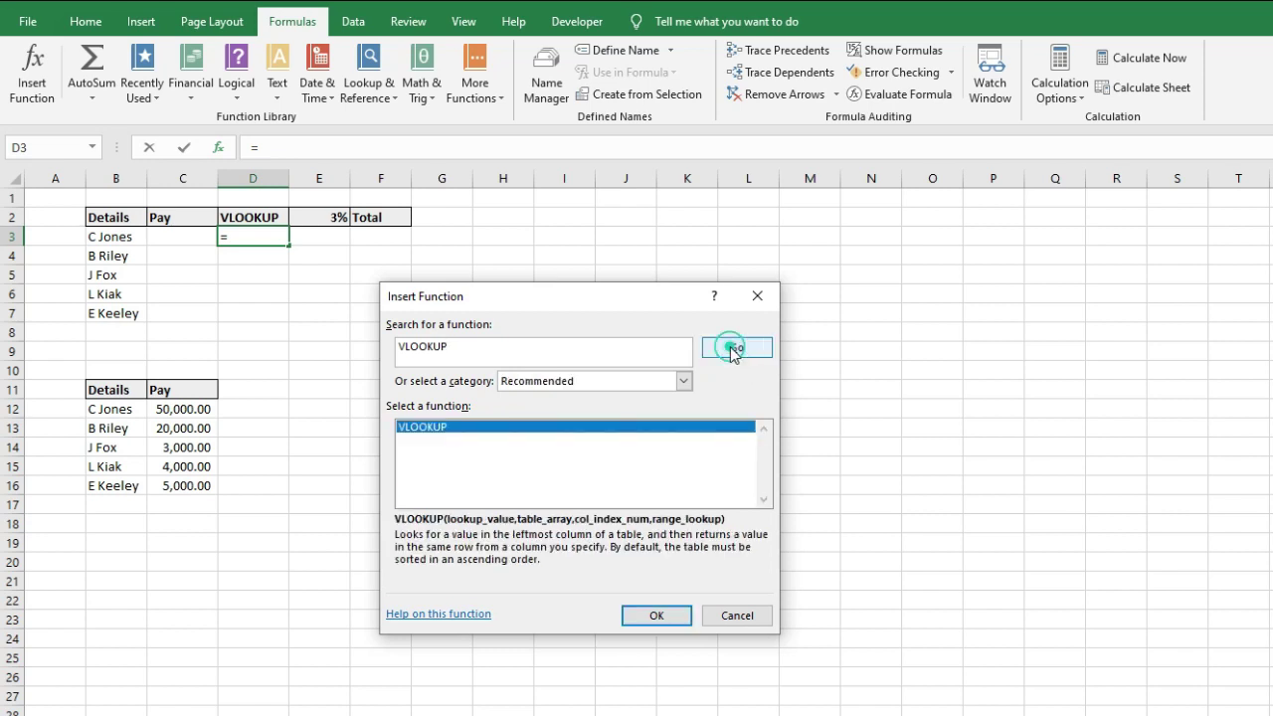
click(674, 617)
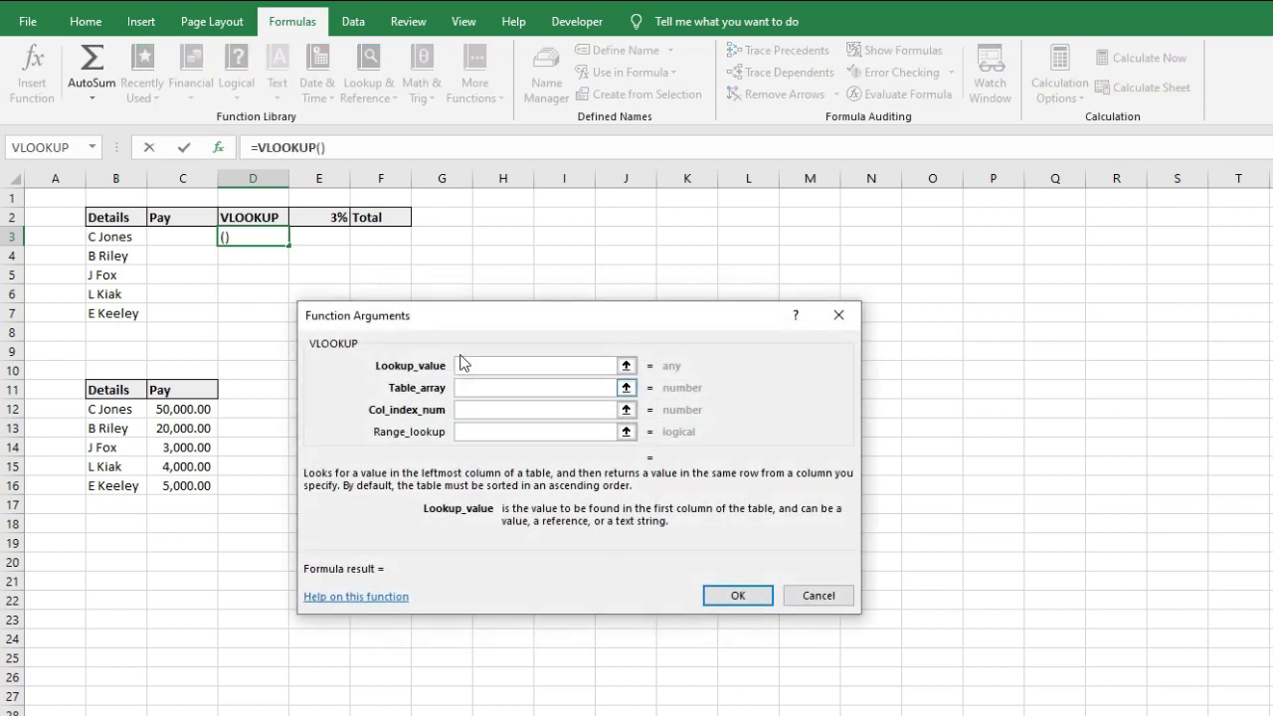
- Set the VLOOKUP's lookup value to B3 and its table array to the absolute range $B$12:$C$16
drag(484, 329, 507, 383)
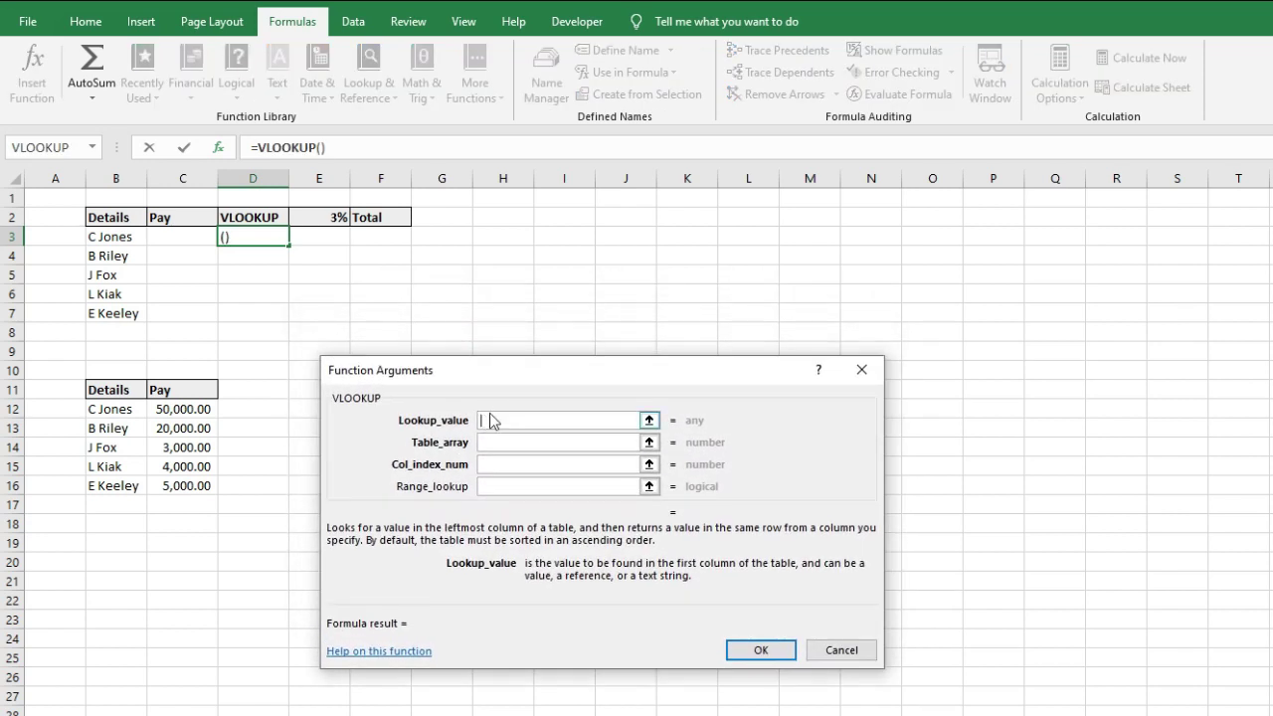
click(129, 237)
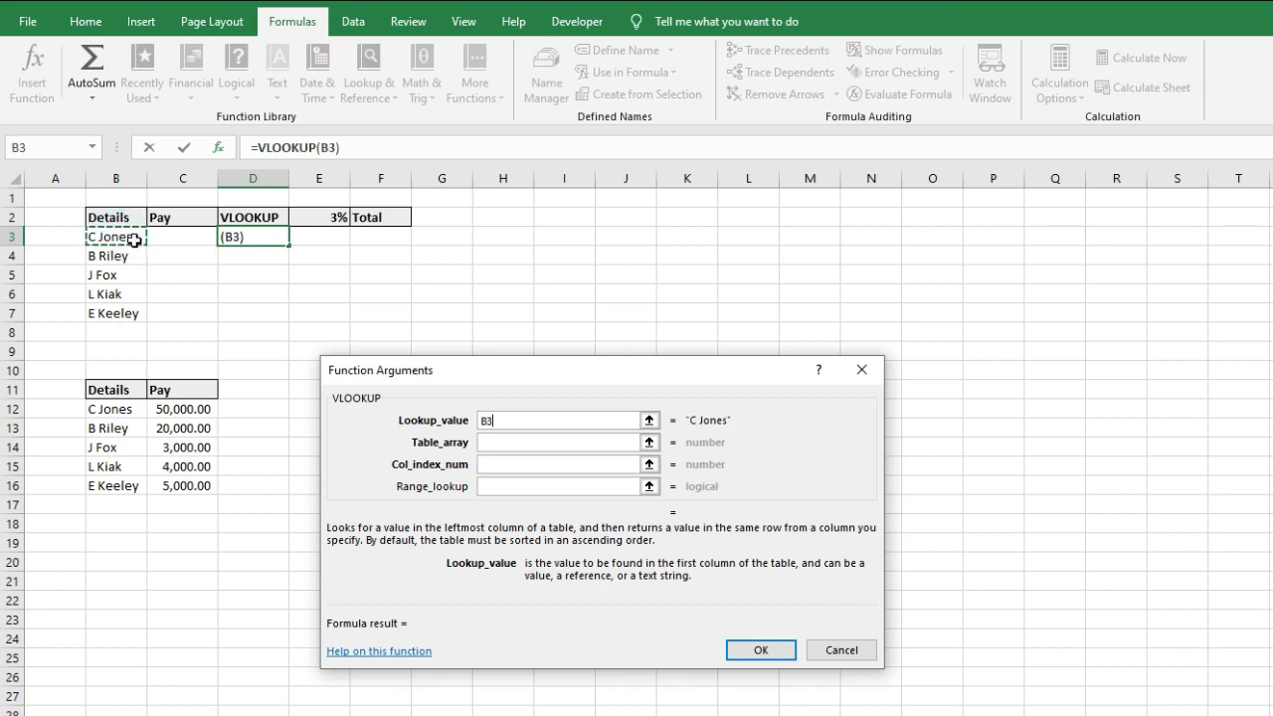
click(511, 442)
click(123, 408)
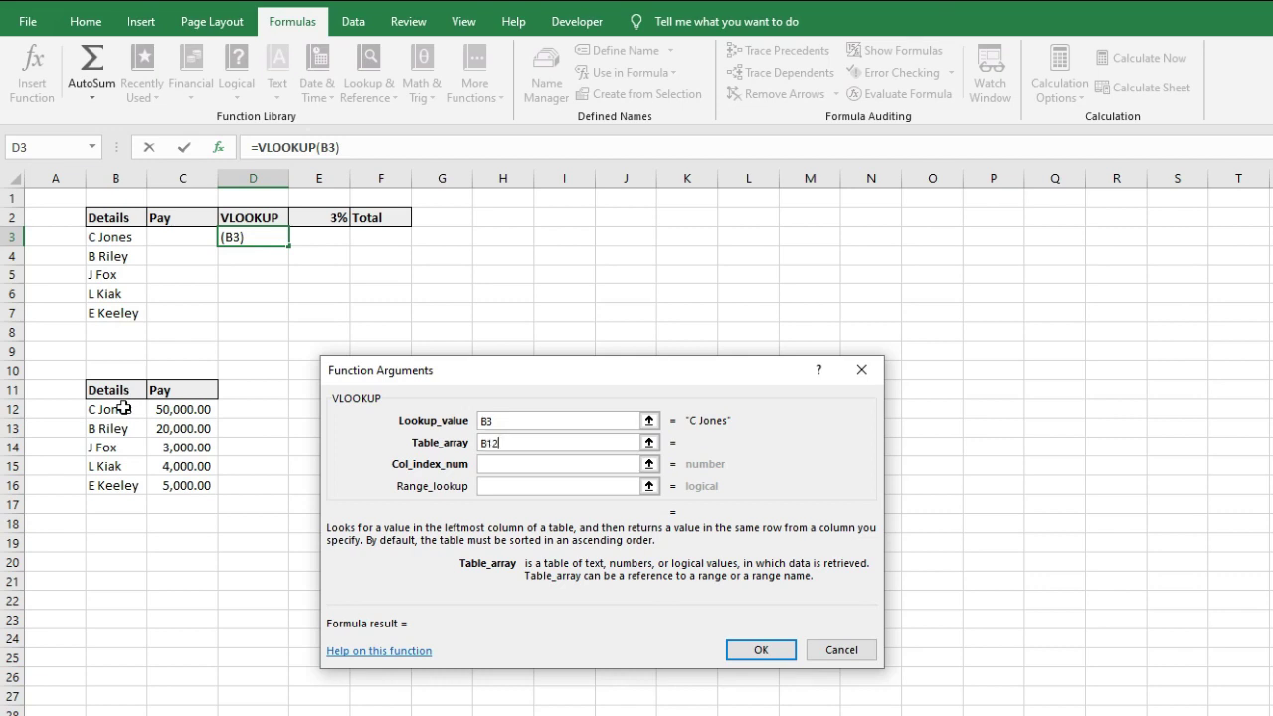
drag(123, 408, 199, 484)
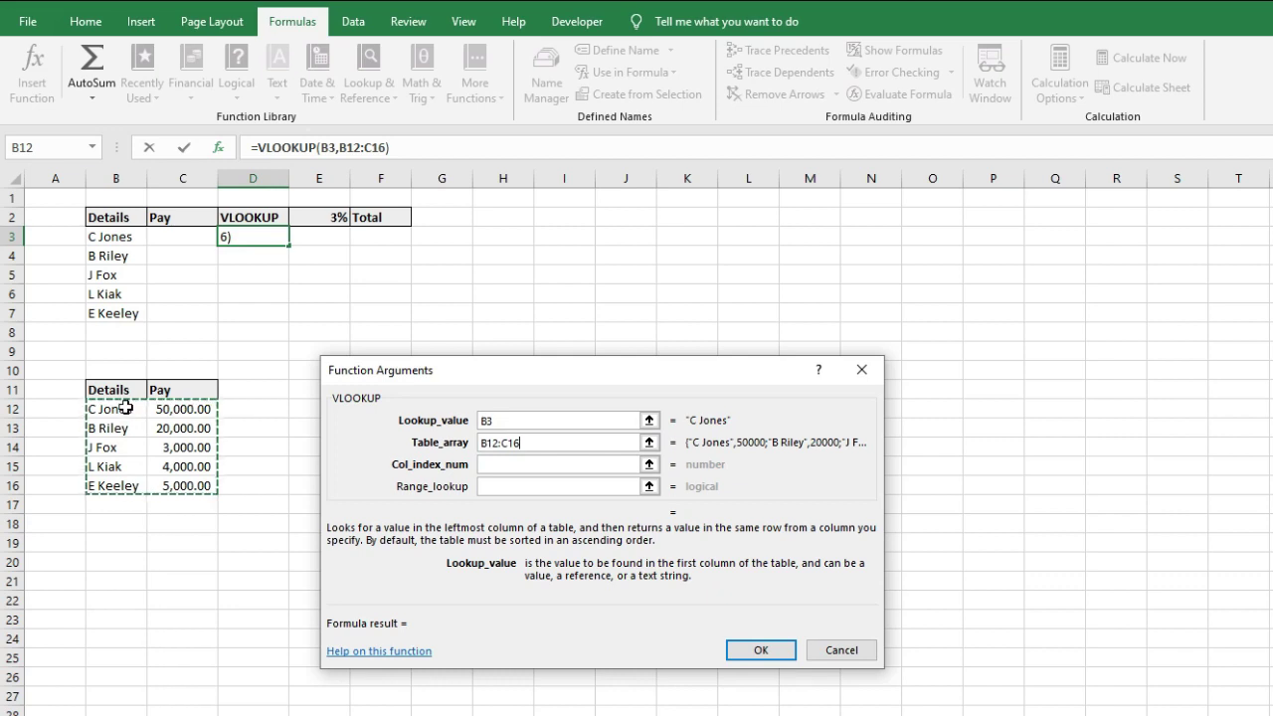
click(534, 442)
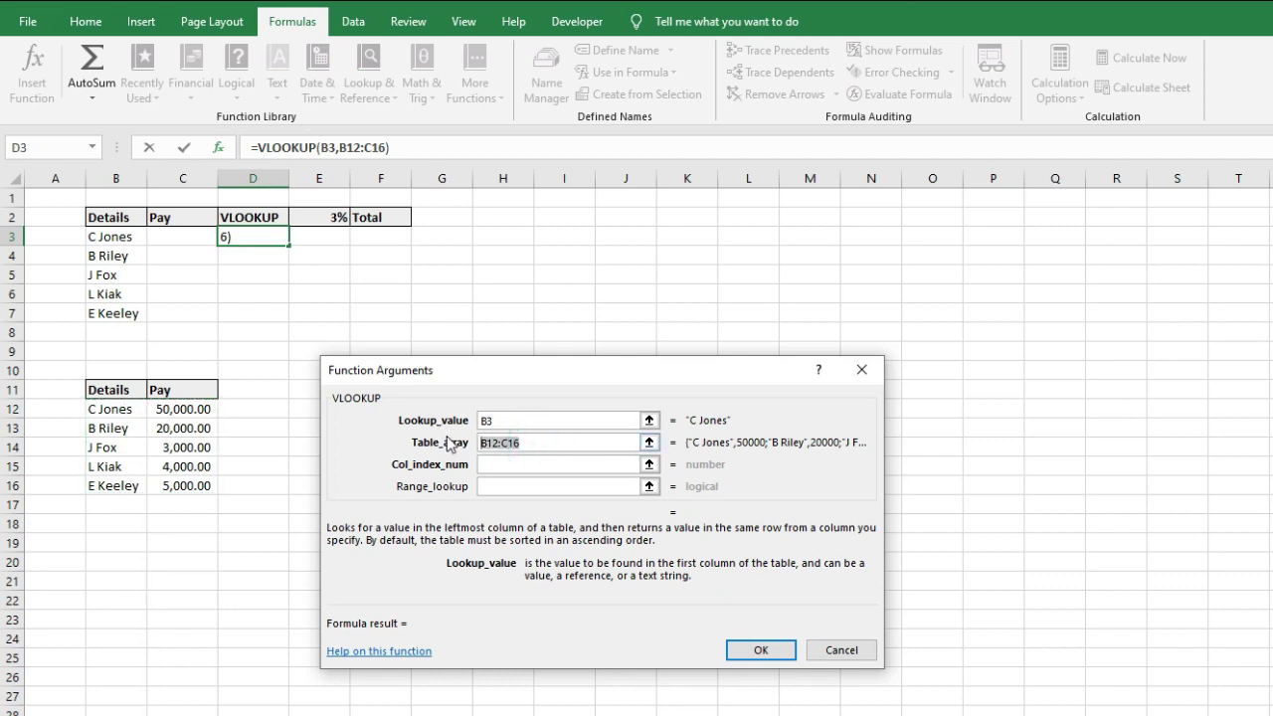
key(F4)
- Complete the VLOOKUP with column index 2 and range lookup FALSE, and fill the formula down to D7
click(505, 465)
text(2)
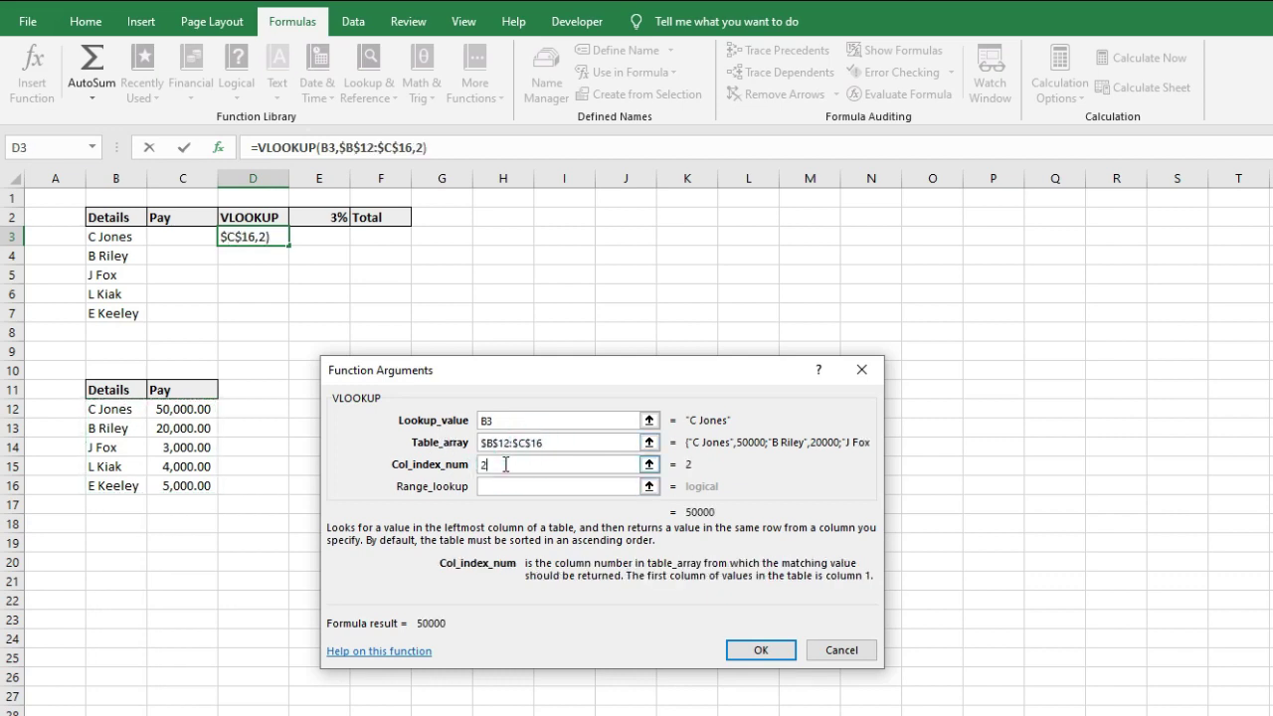
key(Tab)
text(FALSE)
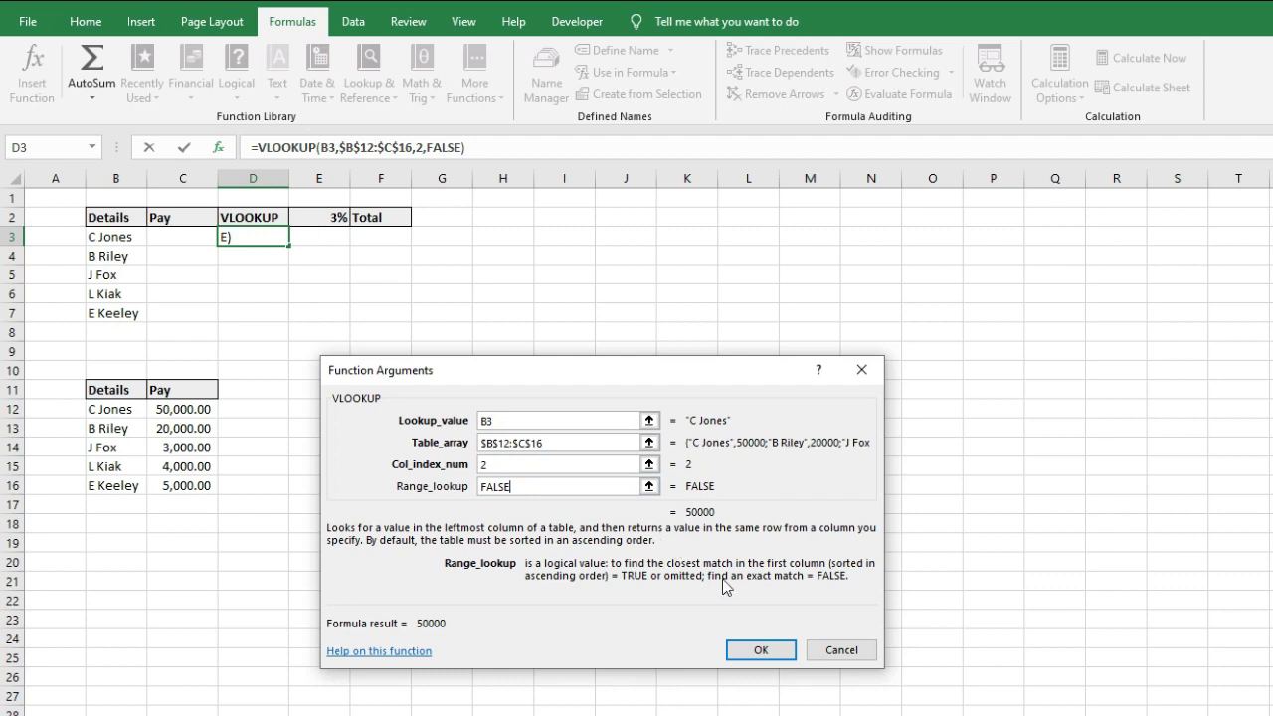
click(780, 656)
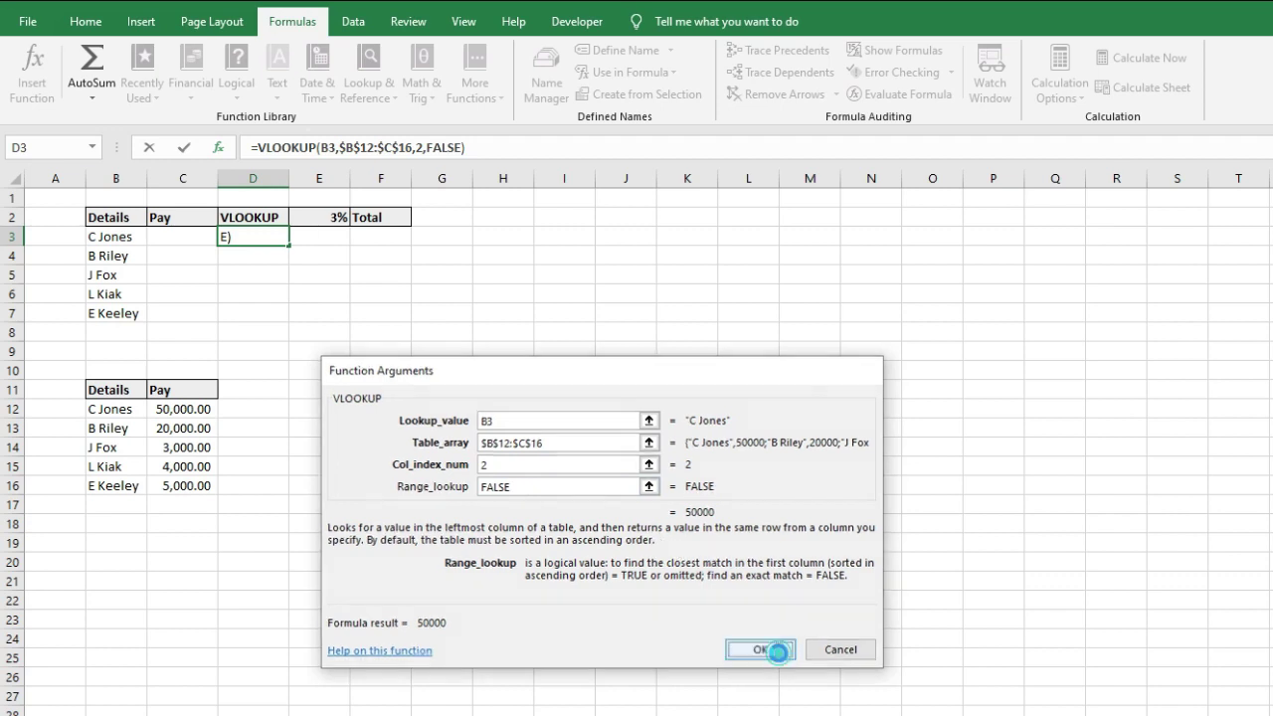
drag(292, 243, 286, 316)
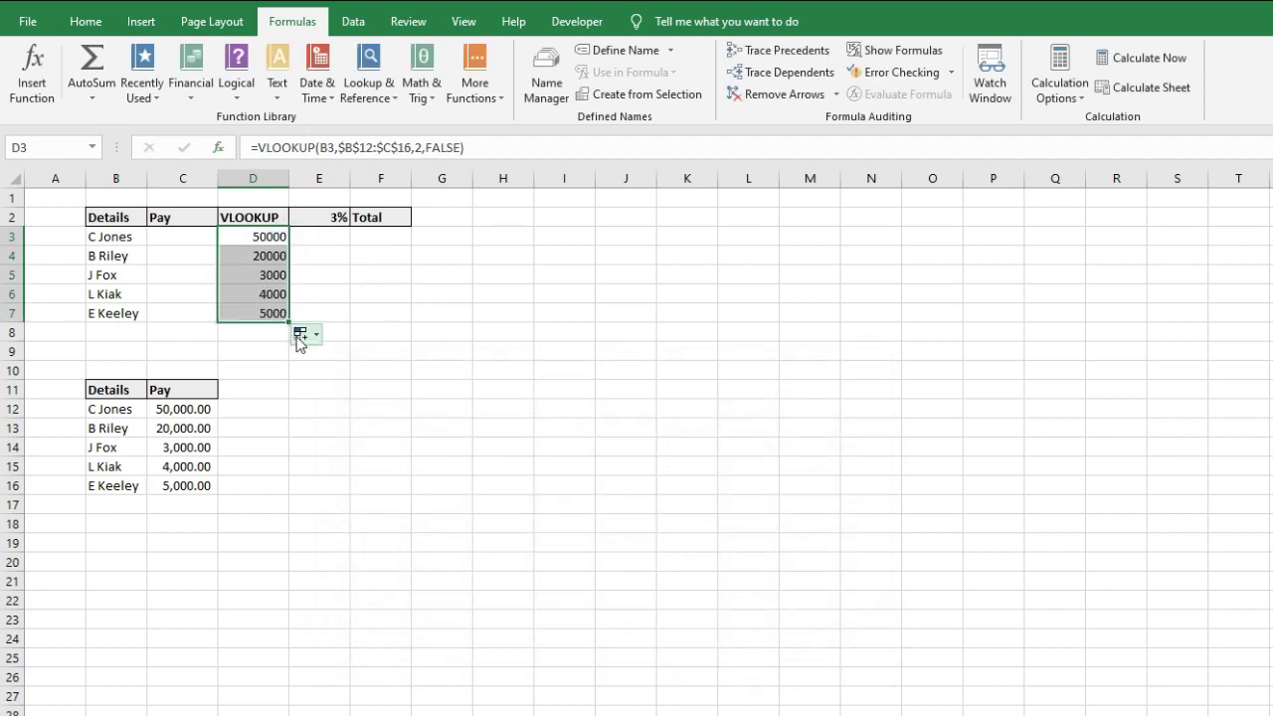
click(259, 234)
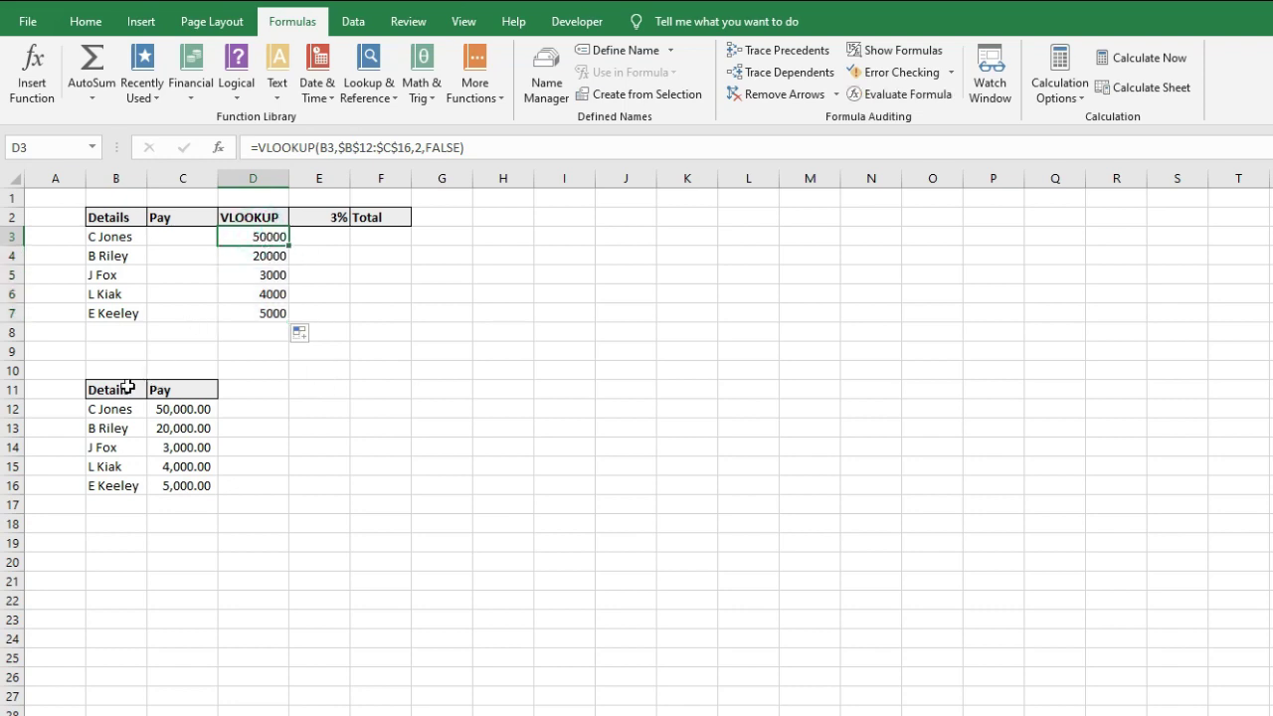
- Copy the Details and Pay table in B11:C16 to a new location starting at B19
drag(130, 388, 188, 486)
key(ctrl+c)
click(124, 542)
key(ctrl+v)
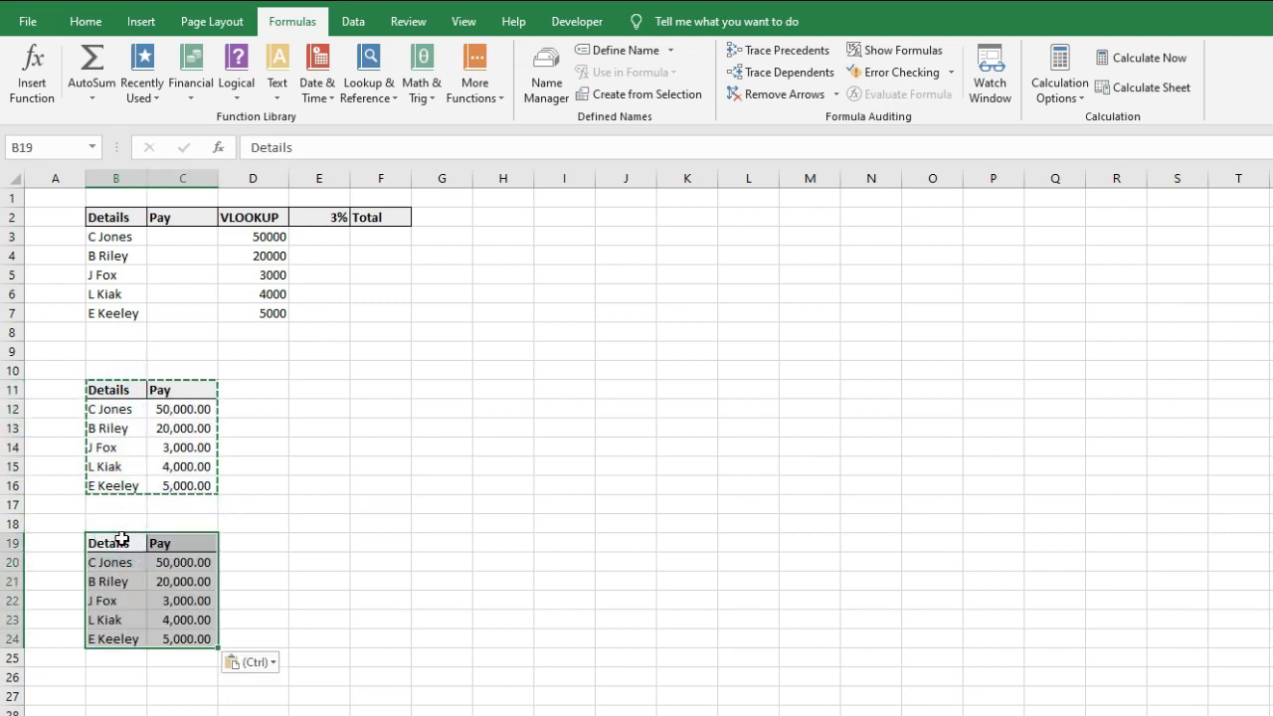
key(Escape)
- Swap the columns of the copied table so Pay is in B and Details in C, and autofit column B
drag(123, 542, 136, 639)
key(ctrl+x)
click(242, 541)
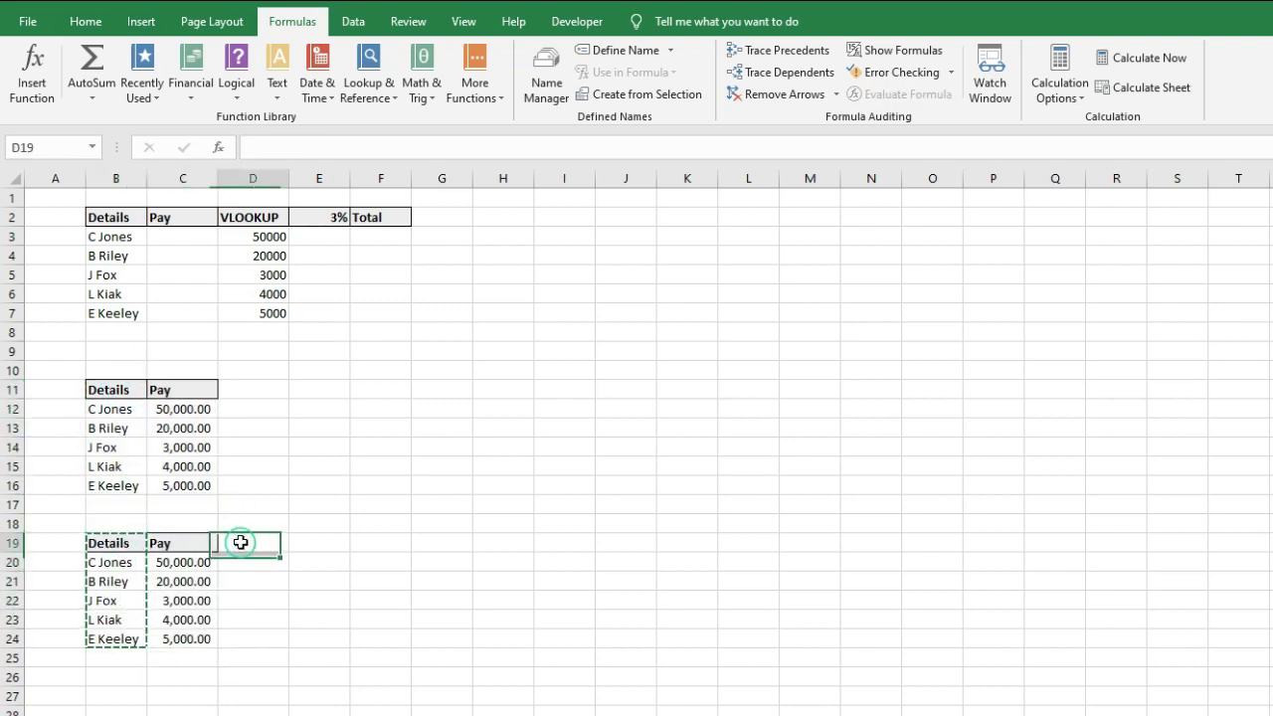
key(ctrl+v)
drag(196, 540, 256, 631)
key(ctrl+x)
click(120, 542)
key(ctrl+v)
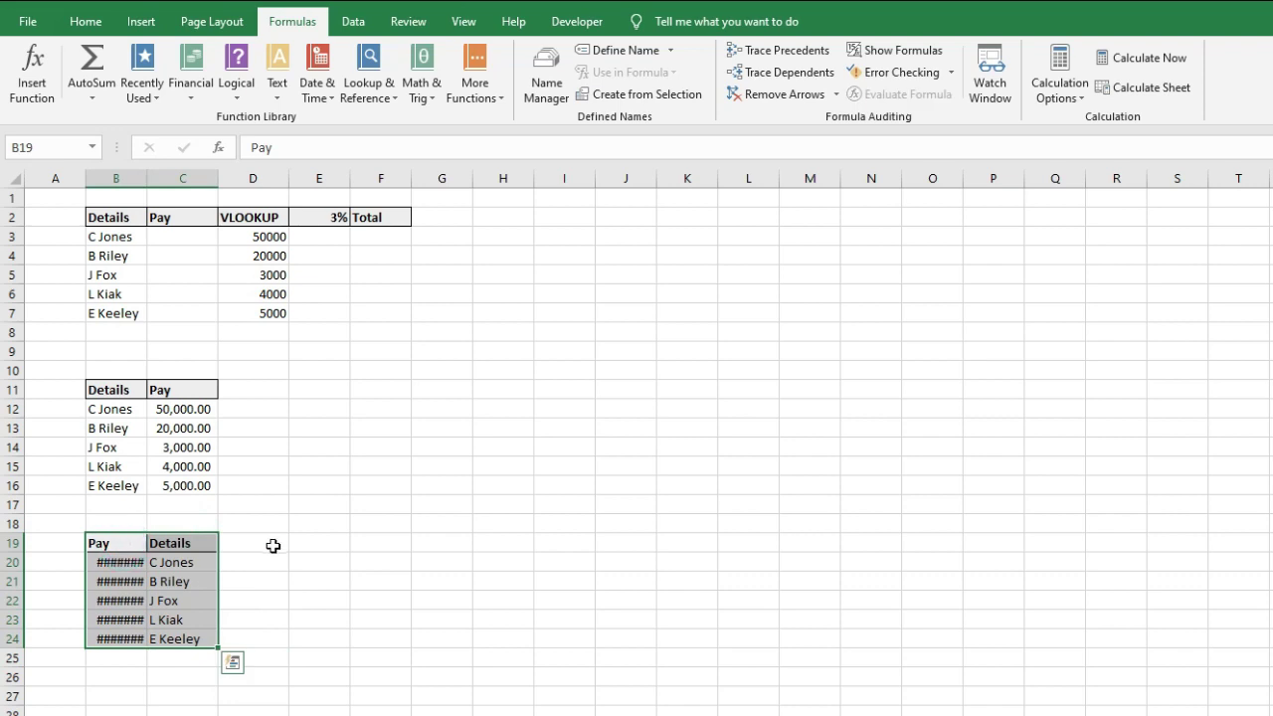
click(264, 544)
double_click(148, 178)
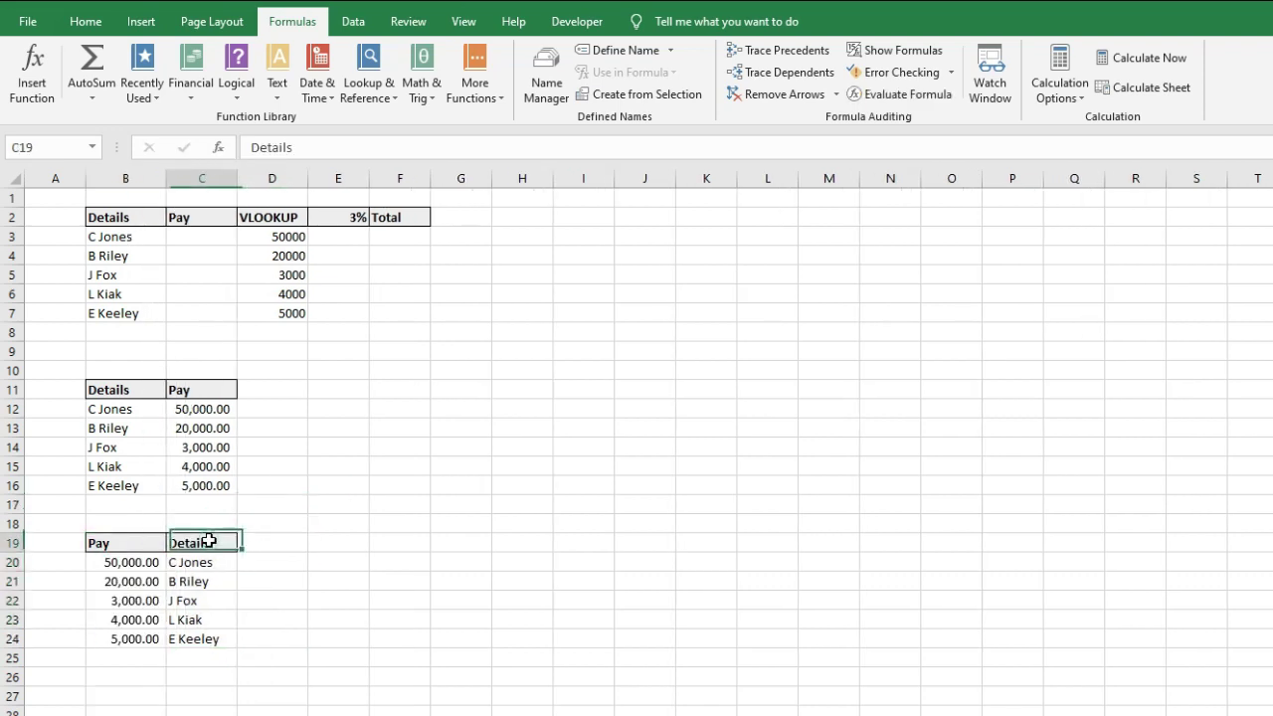
drag(208, 540, 204, 639)
drag(142, 542, 146, 635)
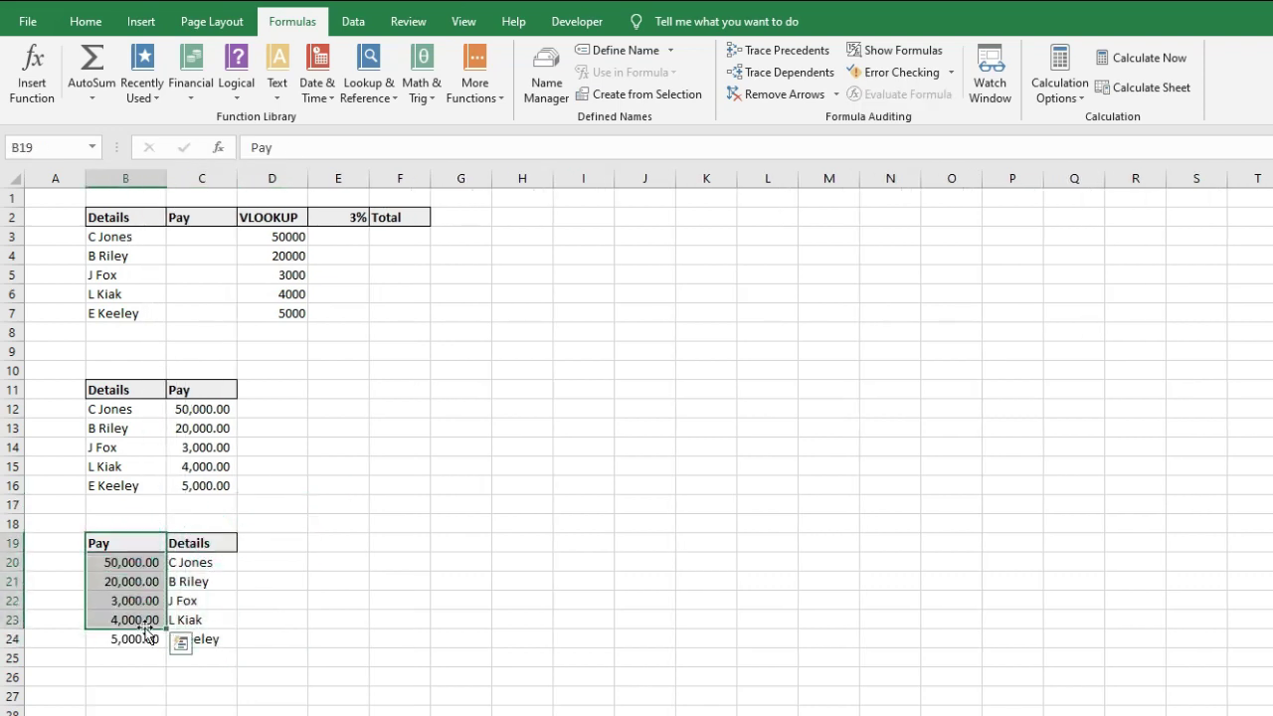
- Compare the VLOOKUP formula in D3 with the reversed Pay and Details columns in B19:C24
click(329, 540)
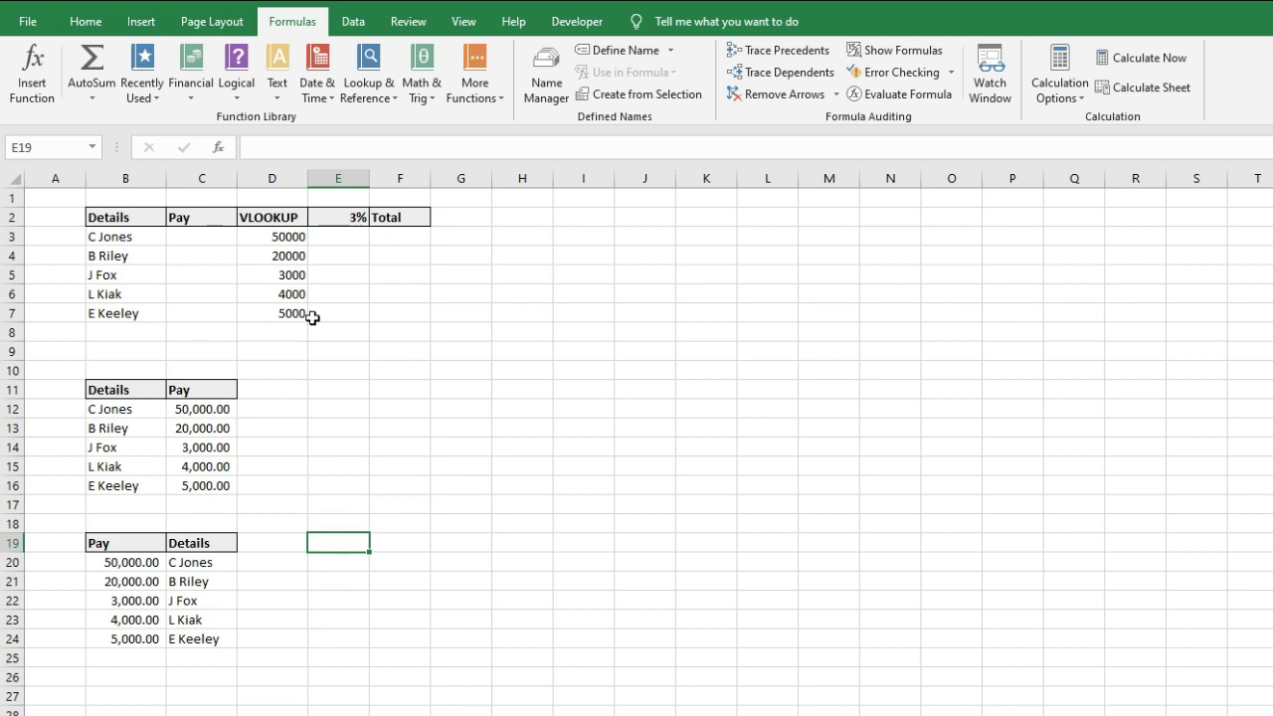
click(295, 236)
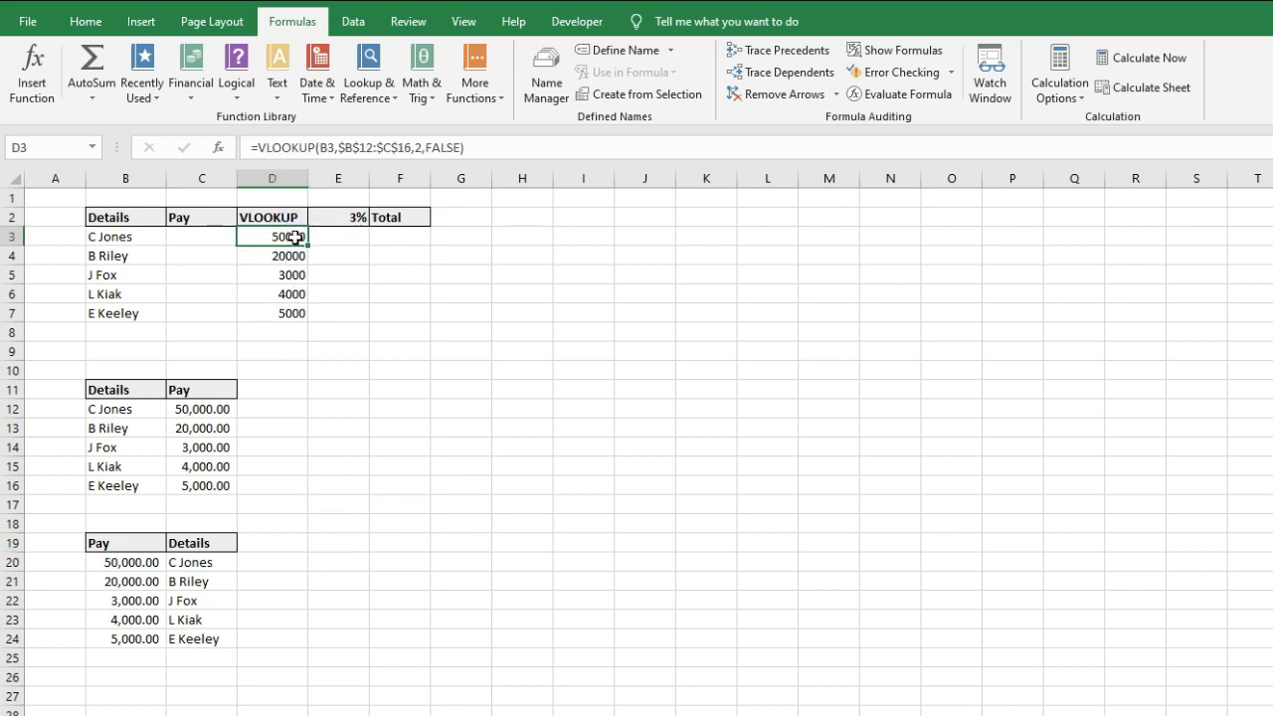
drag(142, 542, 126, 635)
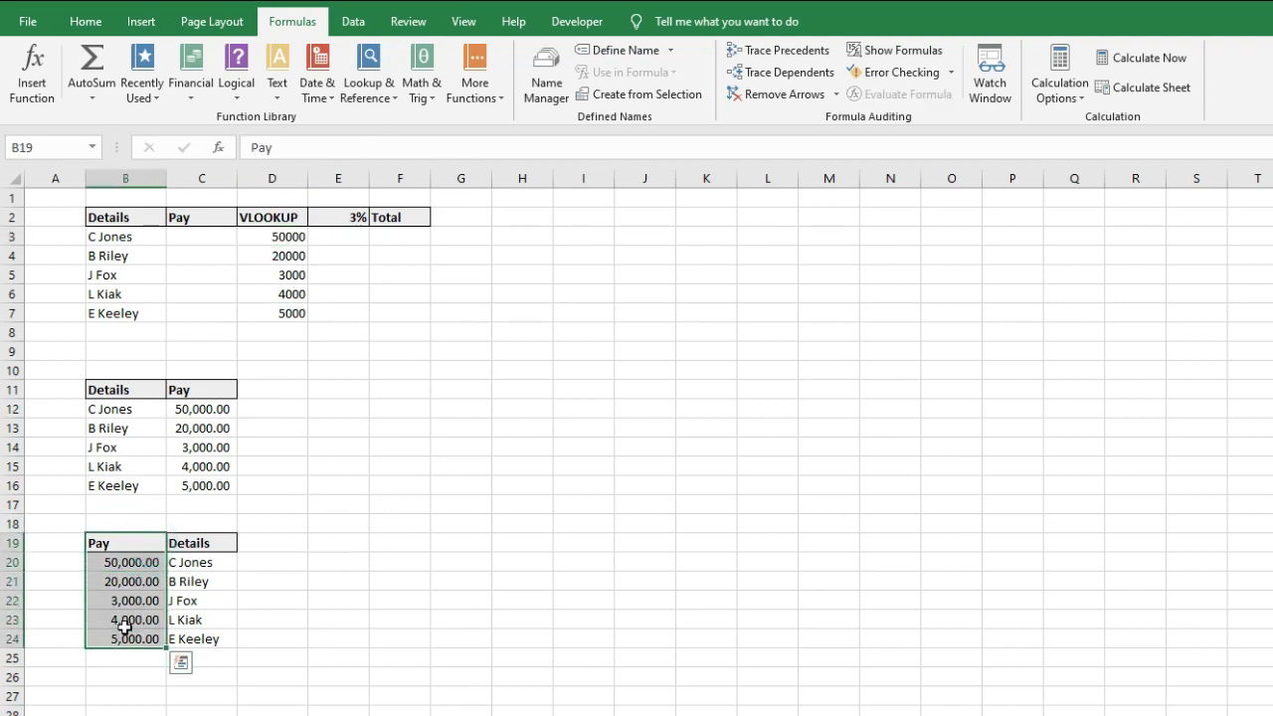
drag(222, 540, 211, 644)
click(212, 644)
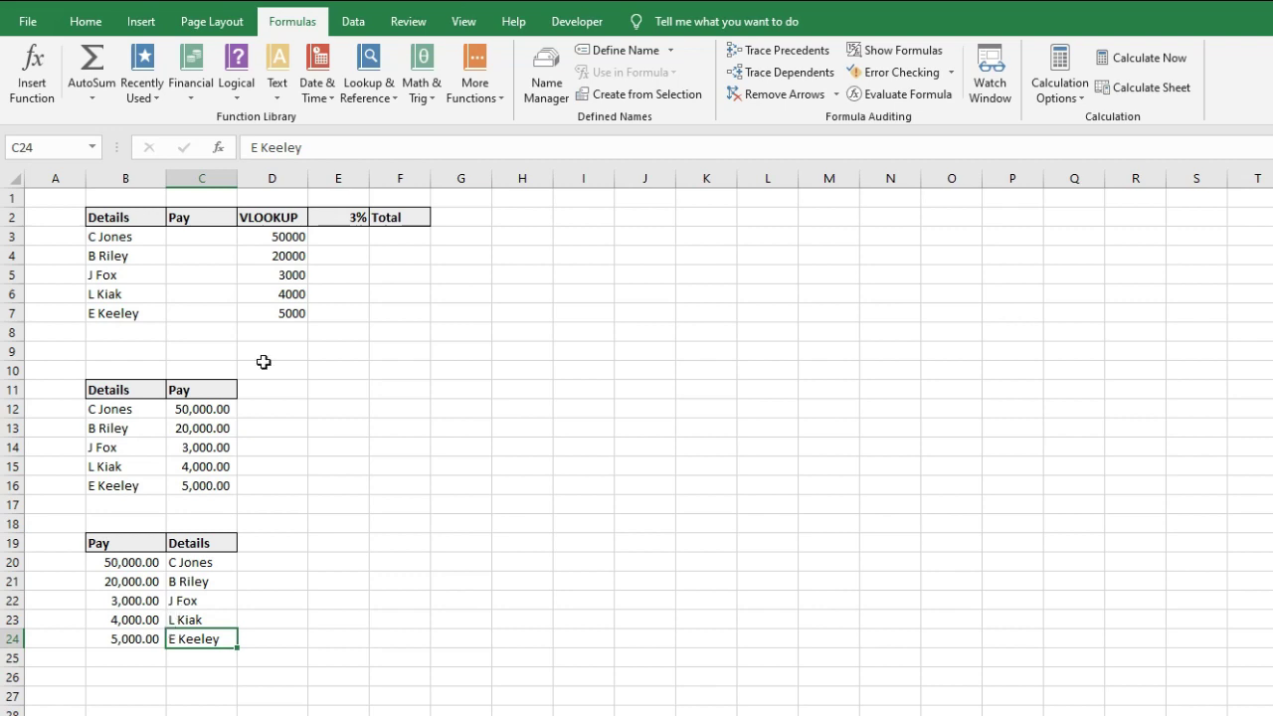
- Start an XLOOKUP formula in C3 with lookup value B3 and lookup array B12:B16
click(216, 239)
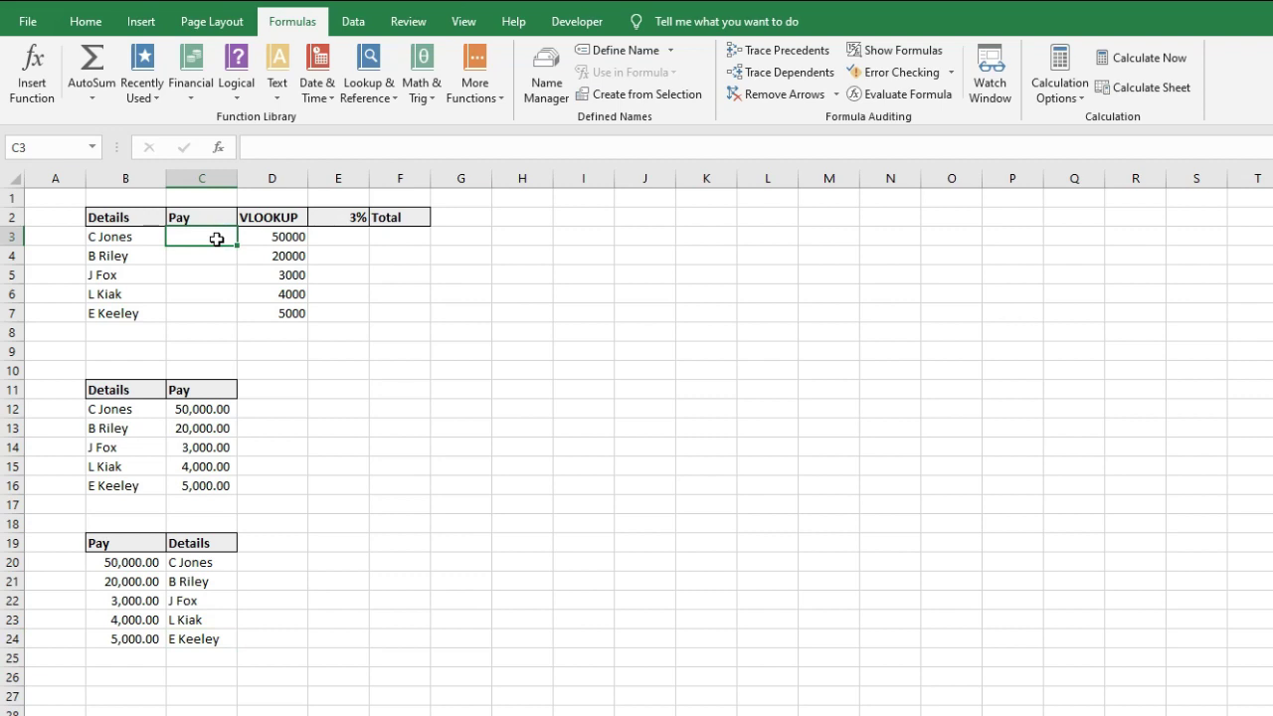
text(=XL)
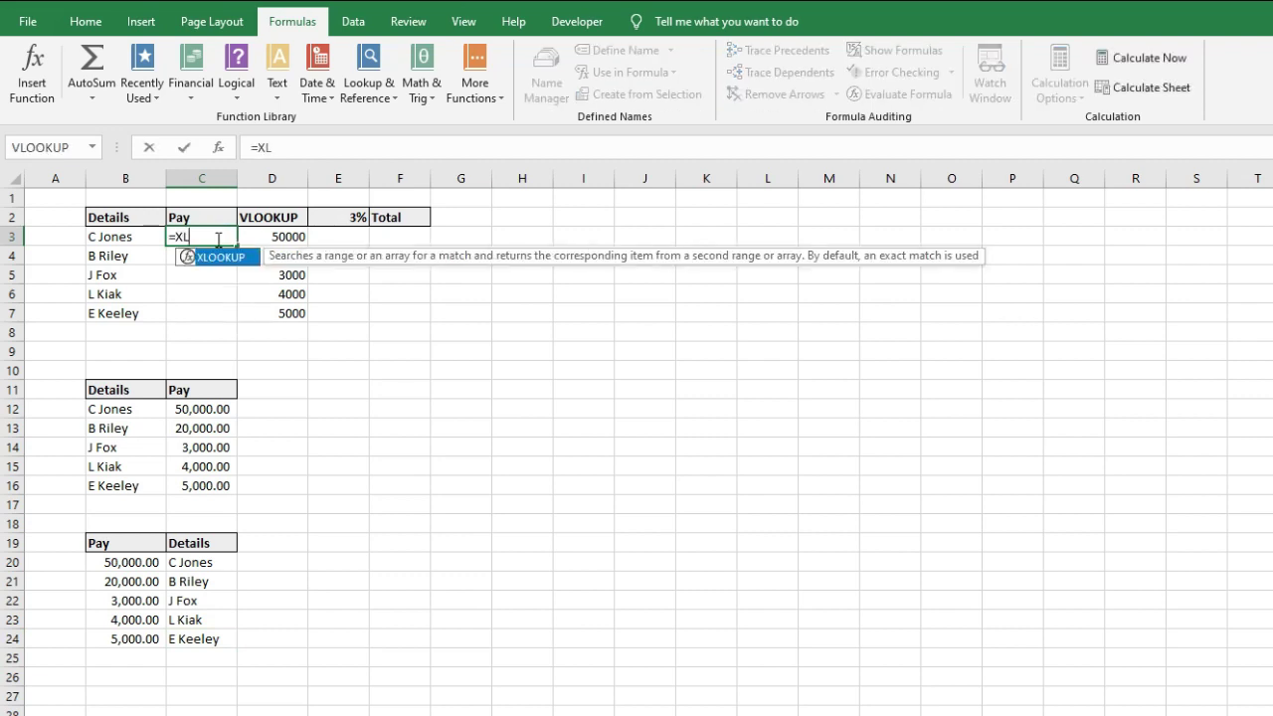
text(OOKUP()
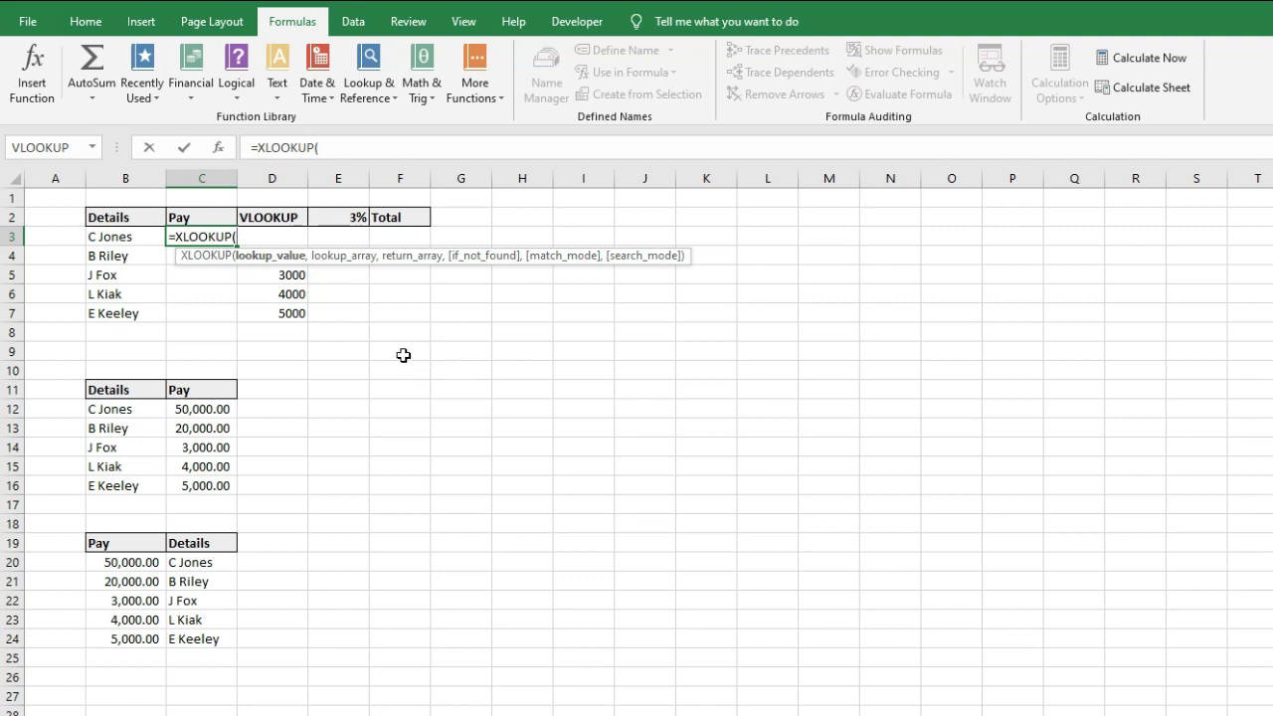
click(118, 237)
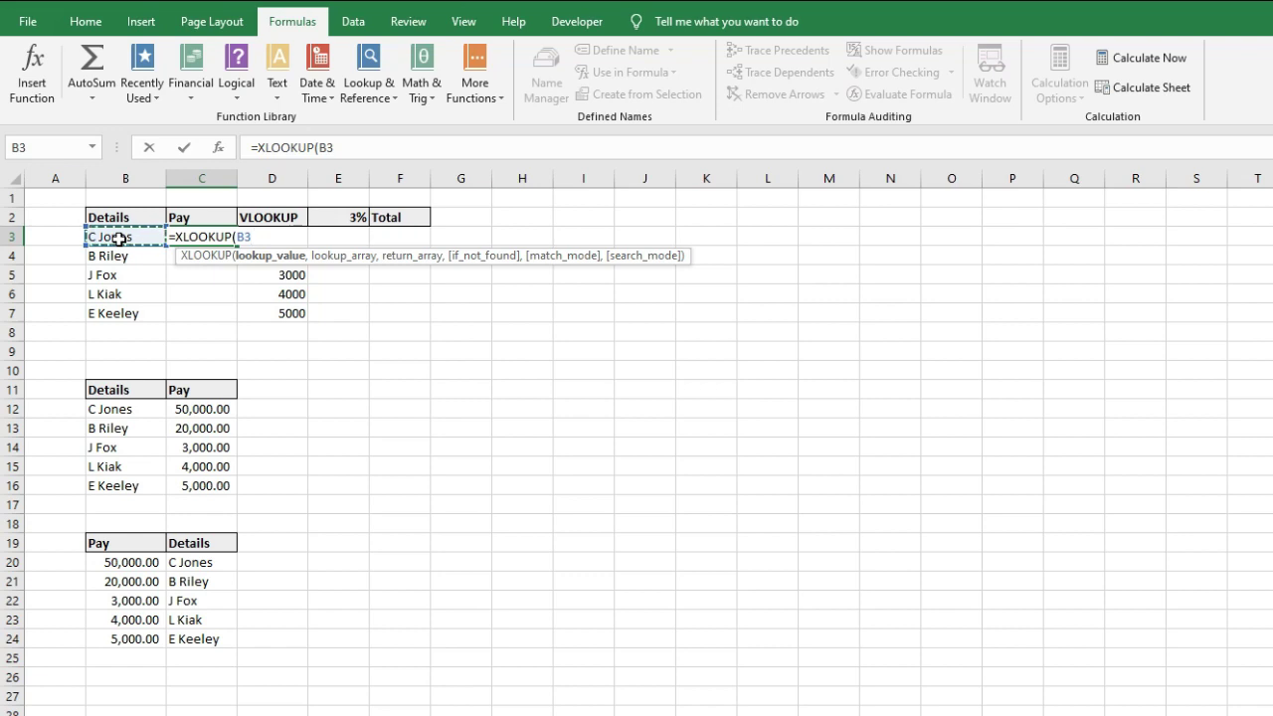
text(,)
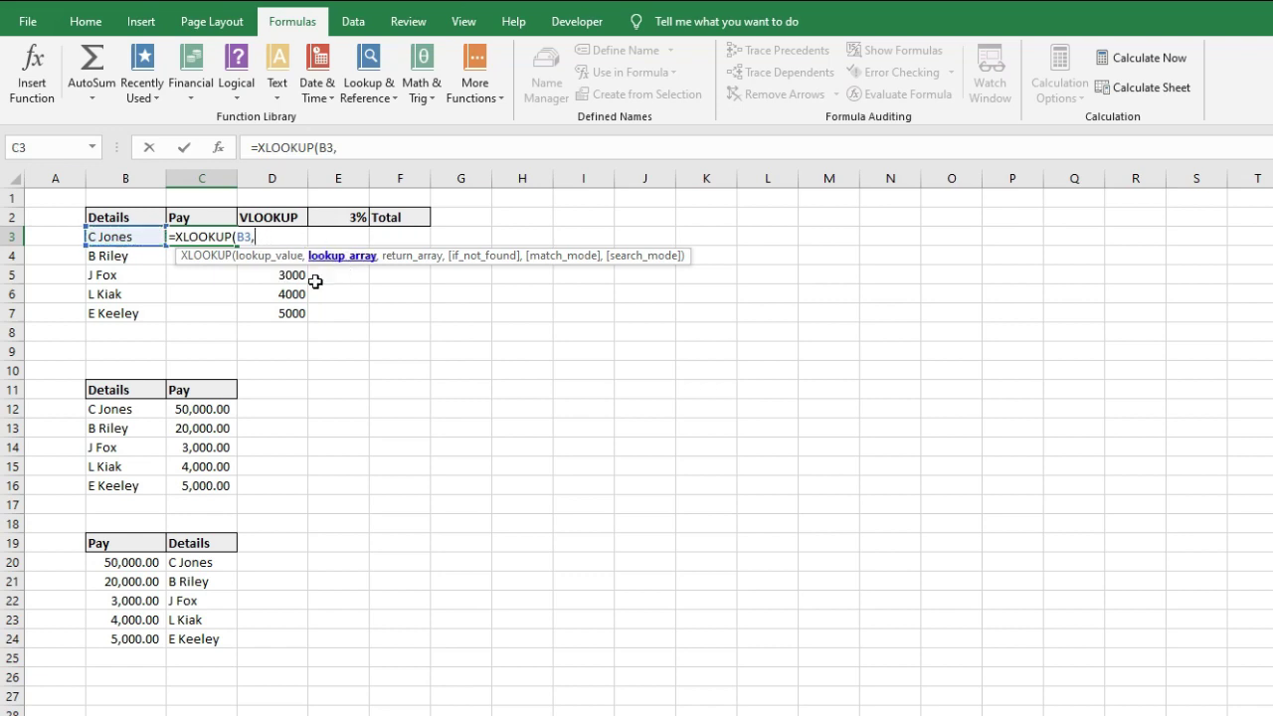
drag(147, 408, 139, 485)
text(,)
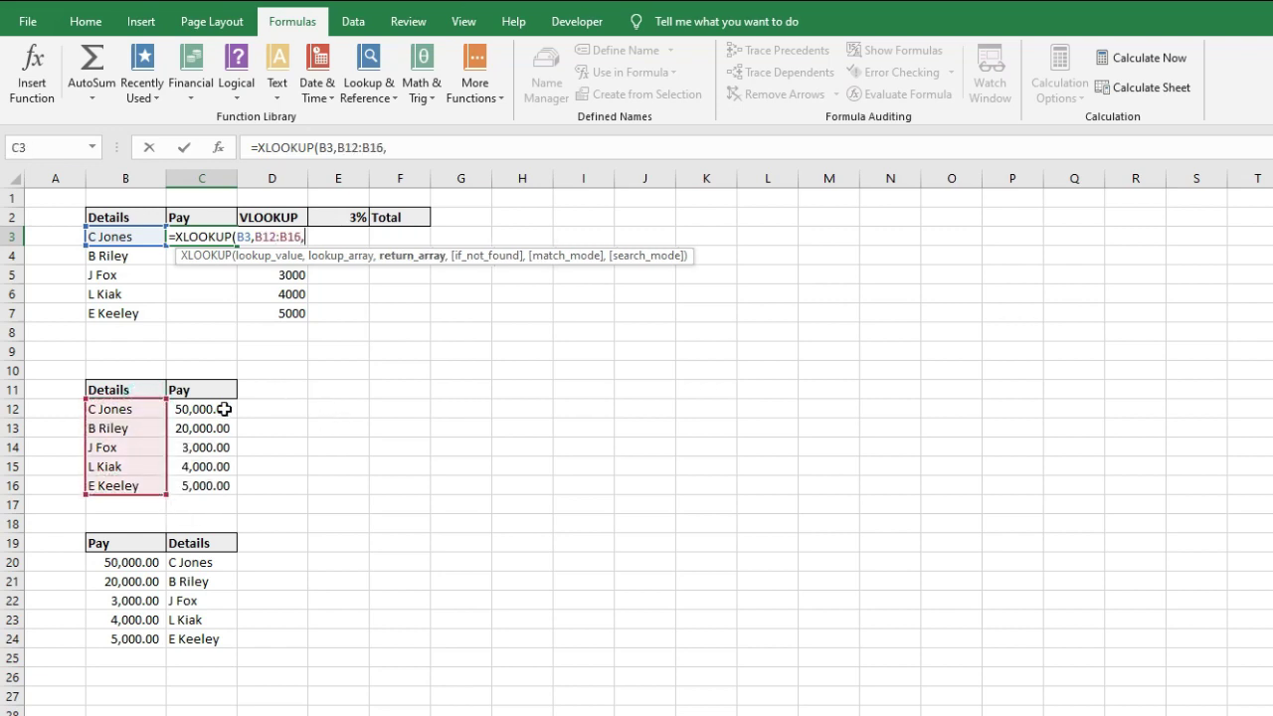
- Complete the XLOOKUP with return array C12:C16 and "" as the not-found value, and fill it down to C7
drag(225, 409, 222, 484)
text(,)
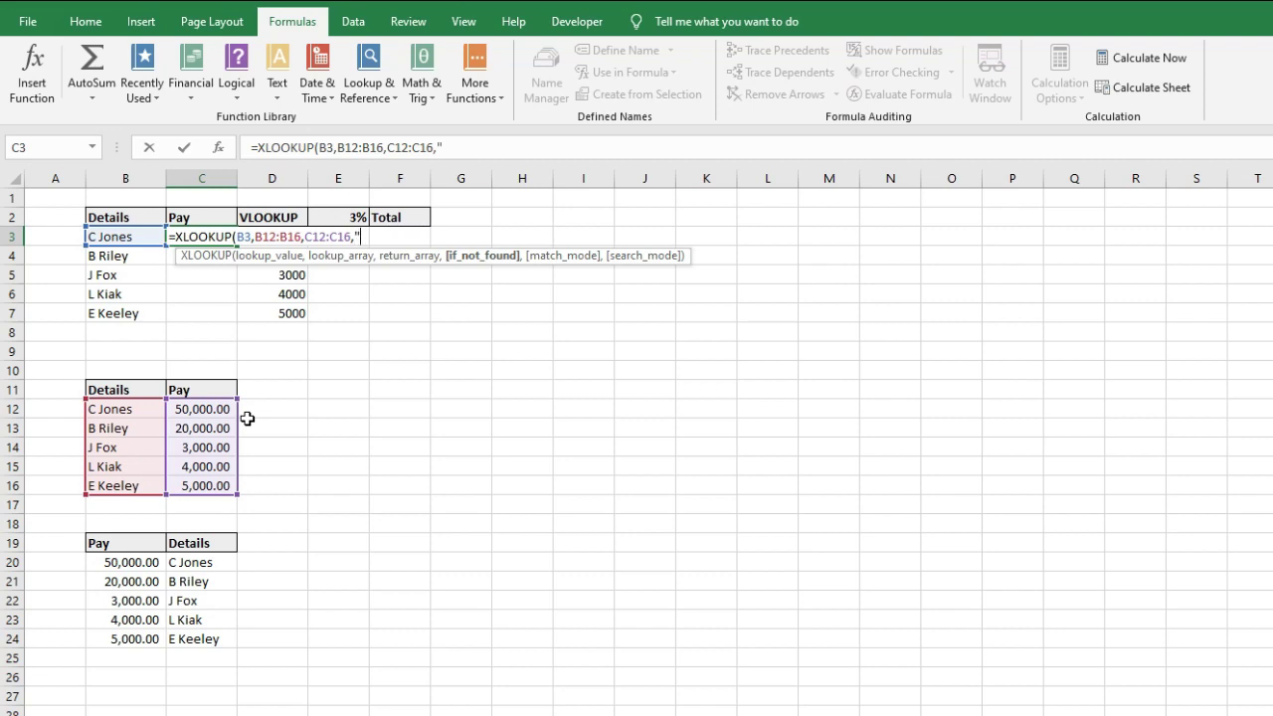
text(""))
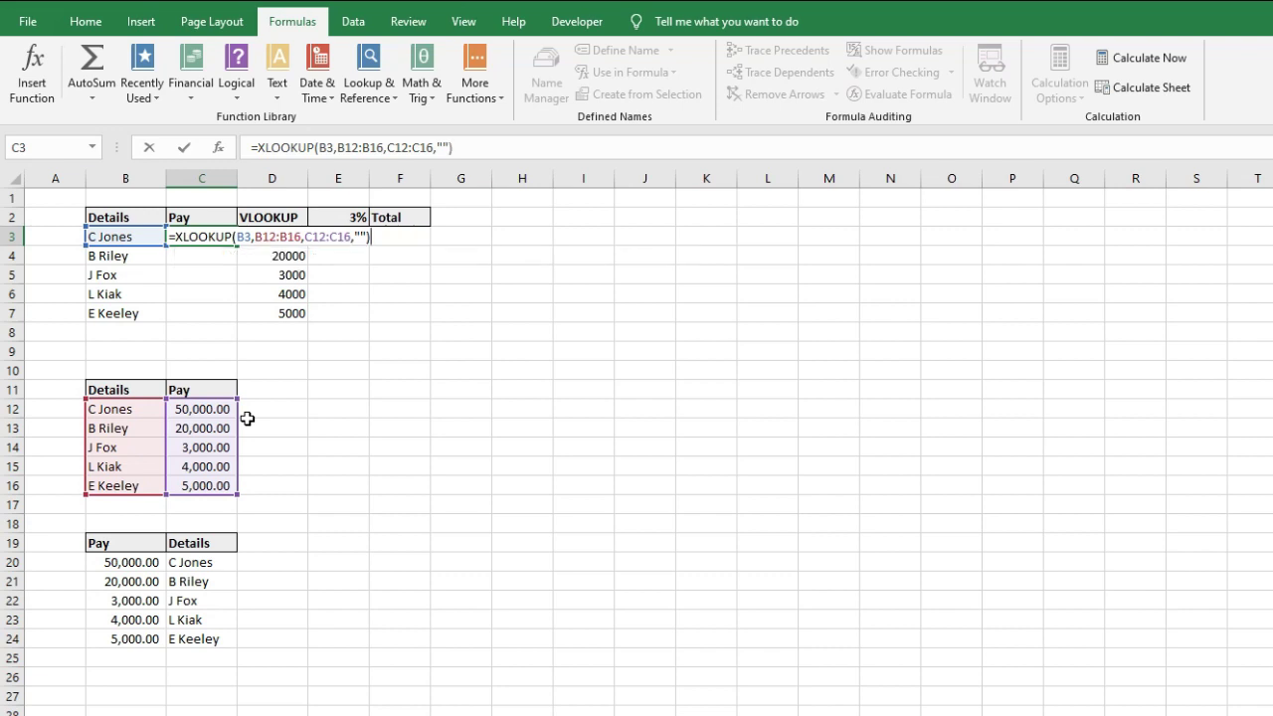
key(Return)
click(228, 235)
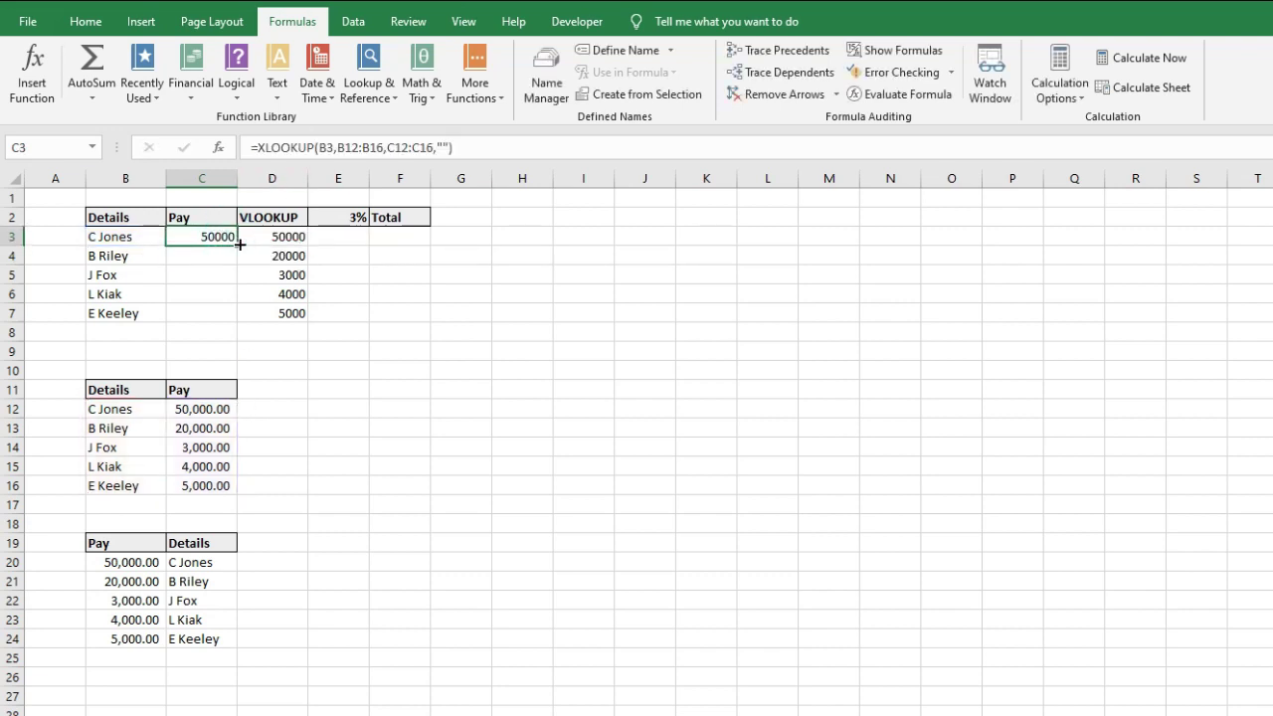
drag(237, 245, 239, 320)
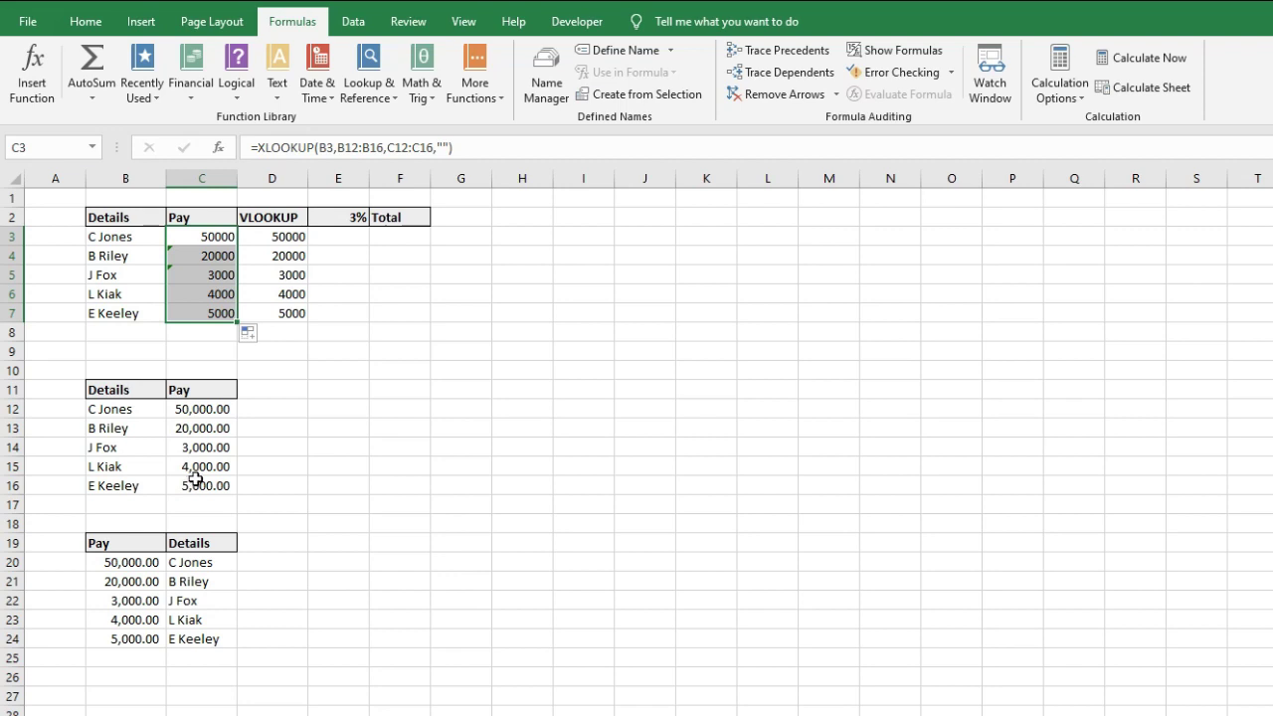
- Make the XLOOKUP arrays in C3 absolute as $B$12:$B$16 and $C$12:$C$16, and refill the formula down to C7
click(219, 239)
drag(339, 147, 383, 147)
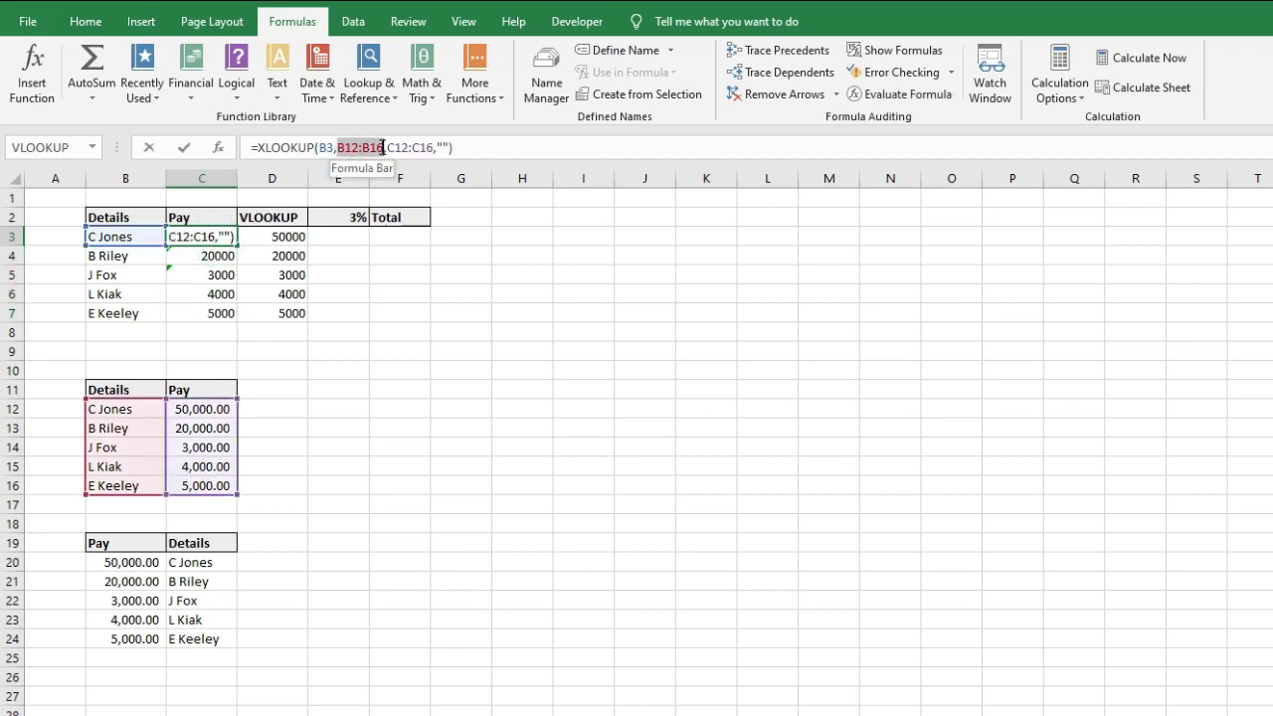
key(F4)
key(ctrl+Return)
drag(237, 245, 233, 321)
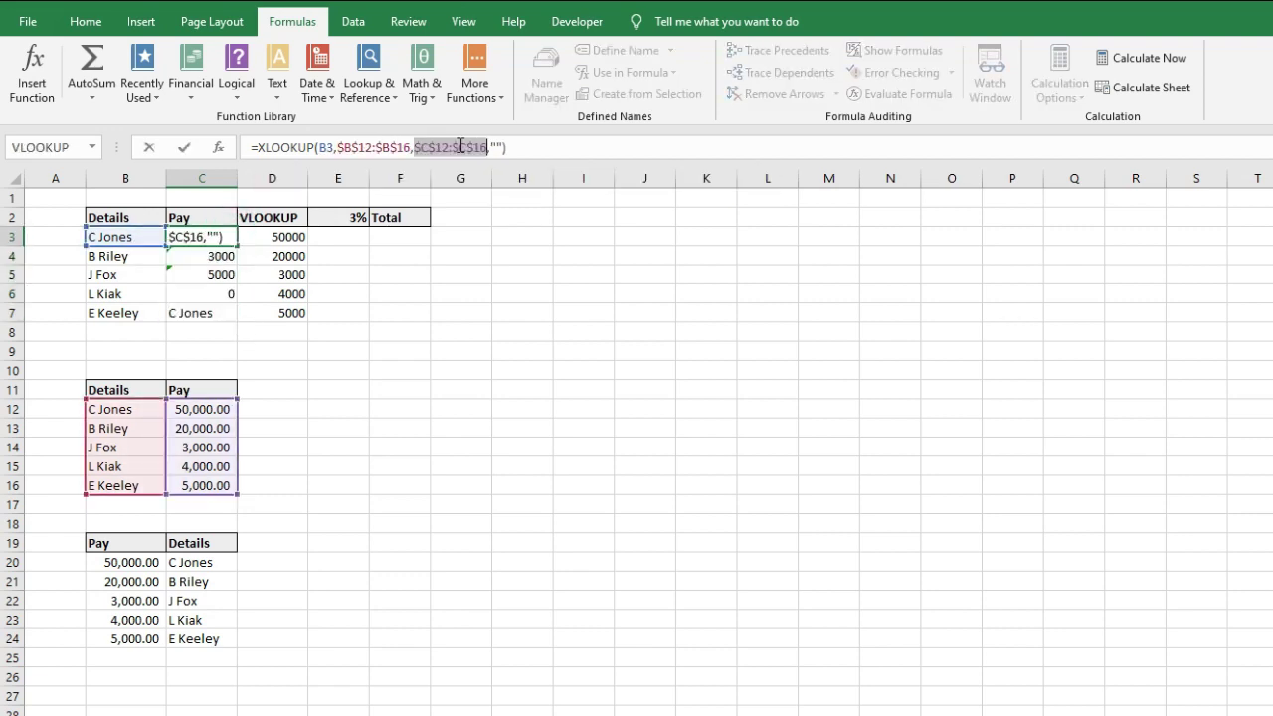
key(Return)
click(231, 236)
drag(237, 245, 231, 328)
- Clear the XLOOKUP formulas from the Pay column in C3:C8
click(221, 239)
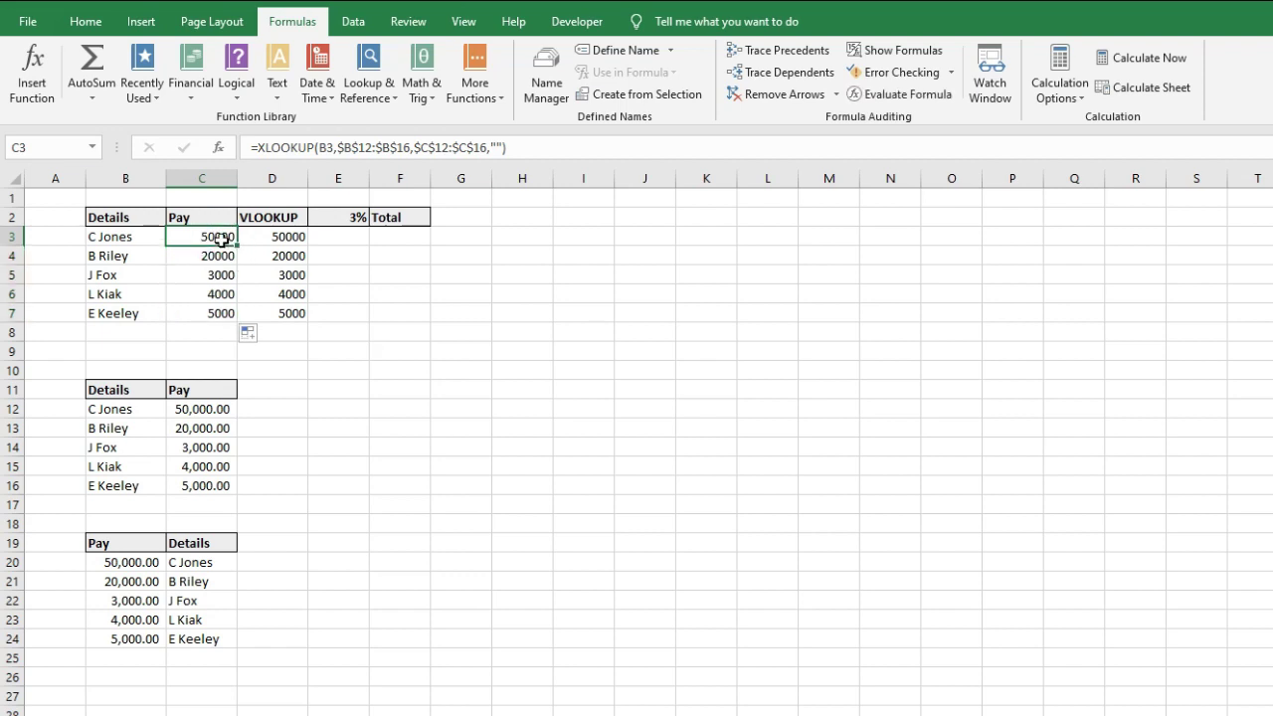
drag(144, 559, 199, 639)
drag(213, 237, 213, 315)
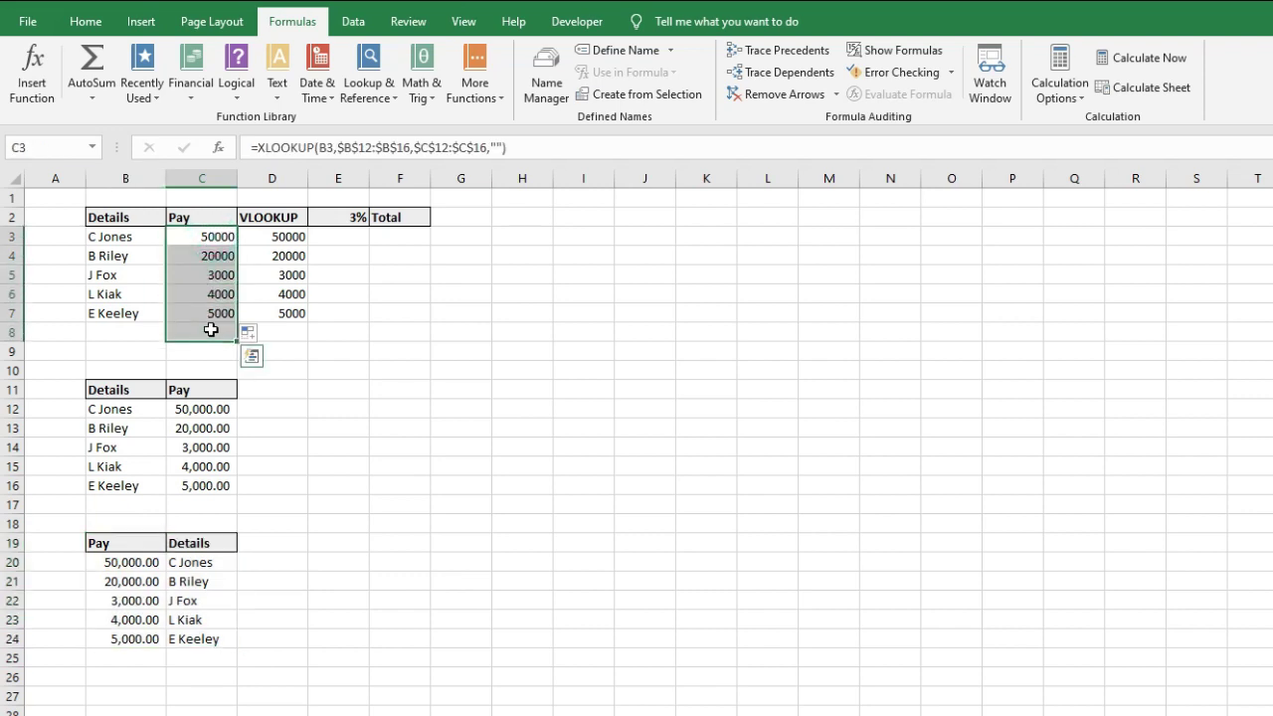
key(Delete)
- Find XLOOKUP among all functions with Insert Function and open its arguments for cell C3
click(210, 230)
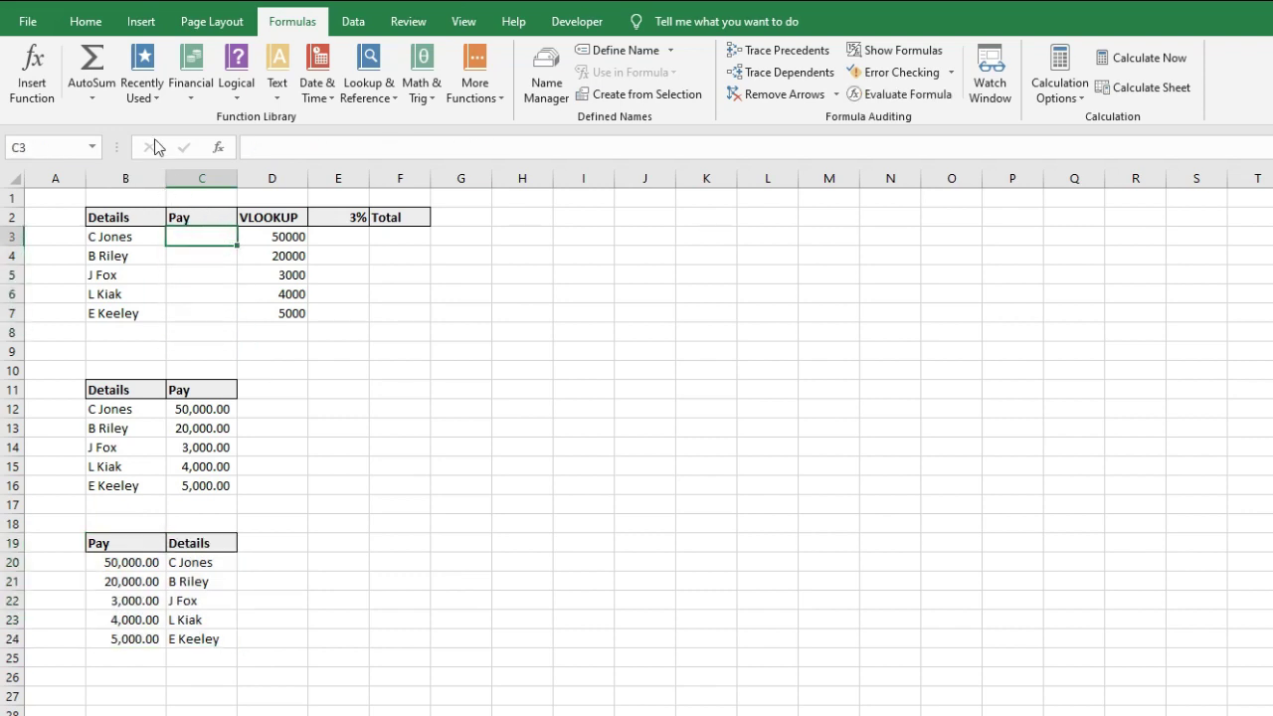
click(32, 72)
click(581, 435)
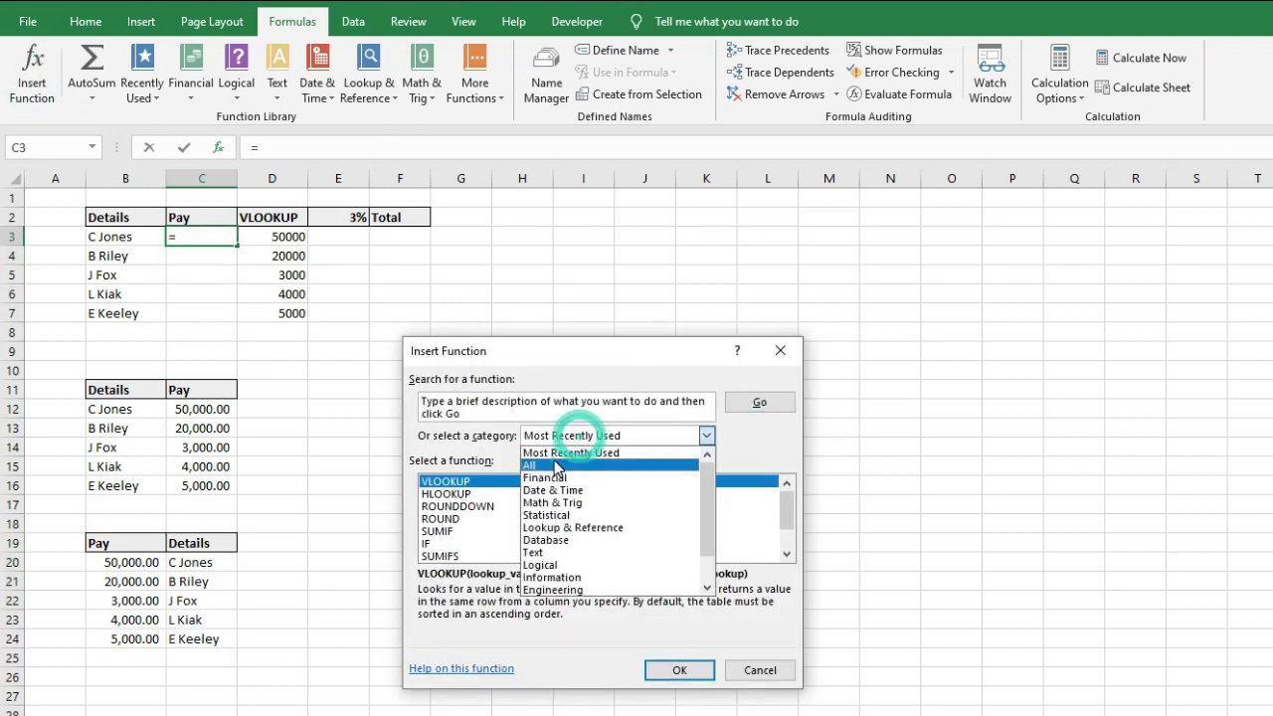
click(542, 467)
click(514, 406)
text(XLOOKUP)
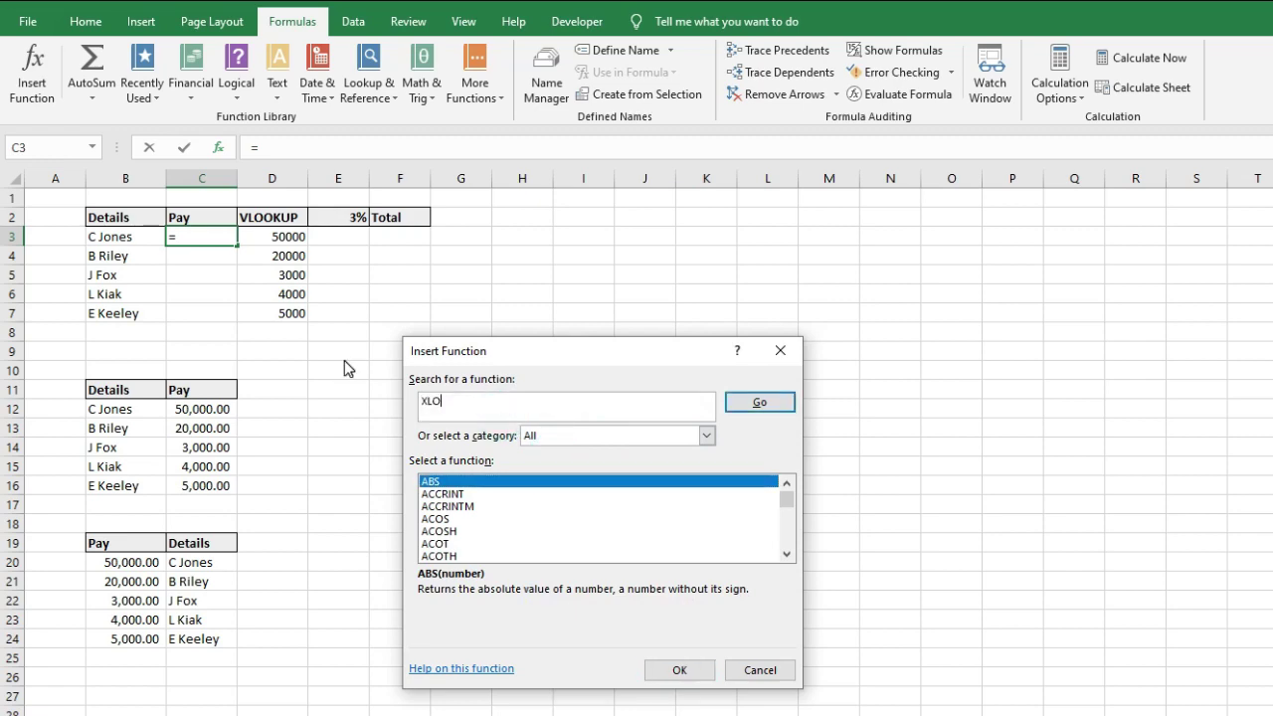
key(Return)
click(679, 669)
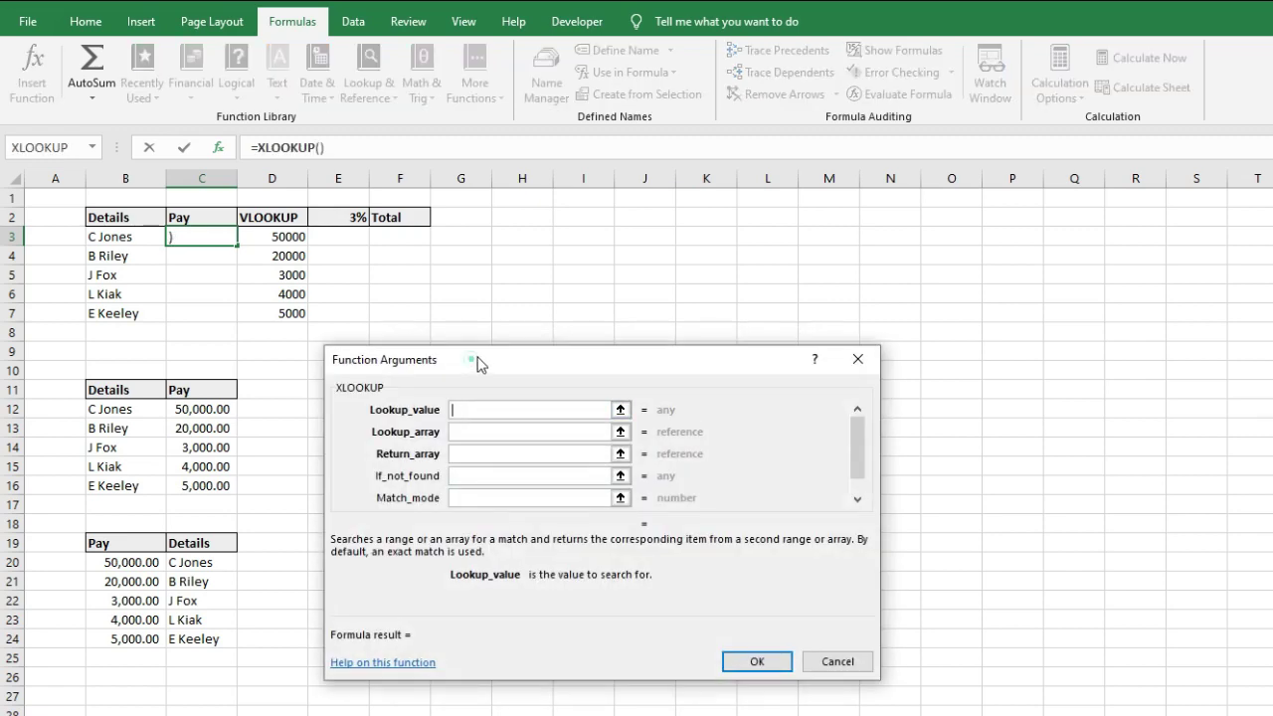
- Set the XLOOKUP's lookup value to B3 and its lookup array to the absolute range $C$20:$C$24
drag(476, 360, 603, 229)
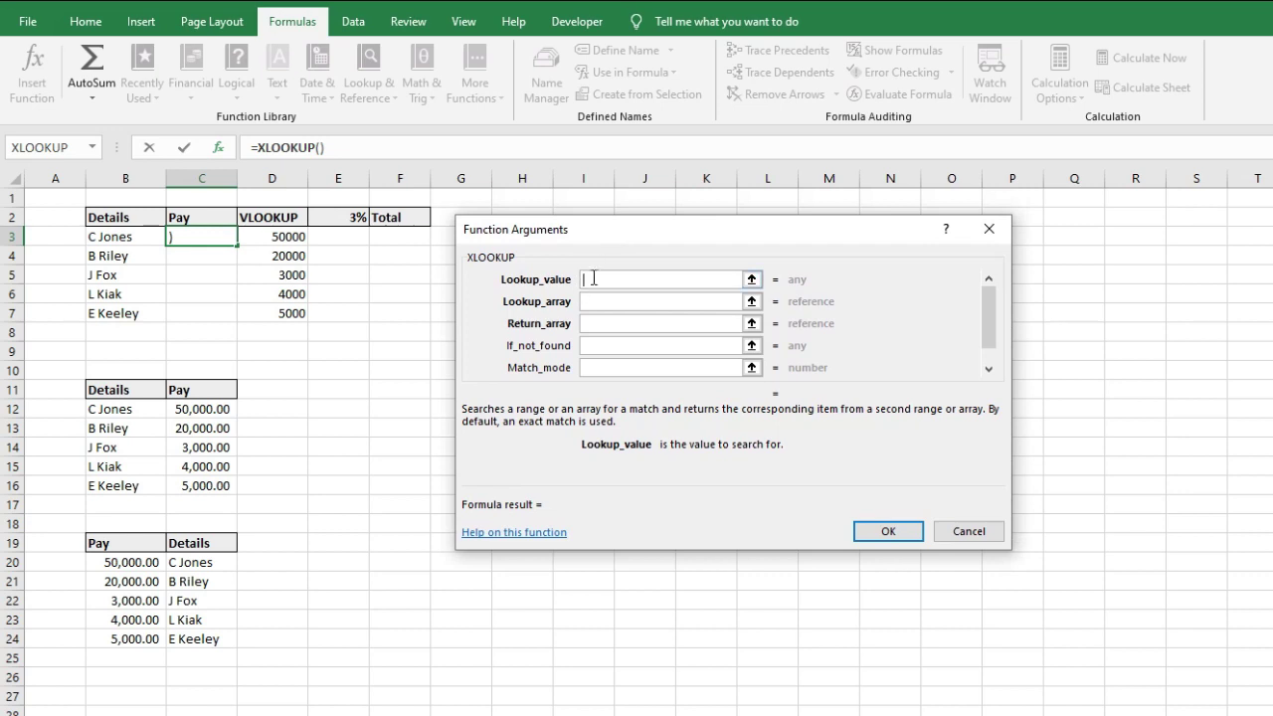
click(111, 237)
click(593, 304)
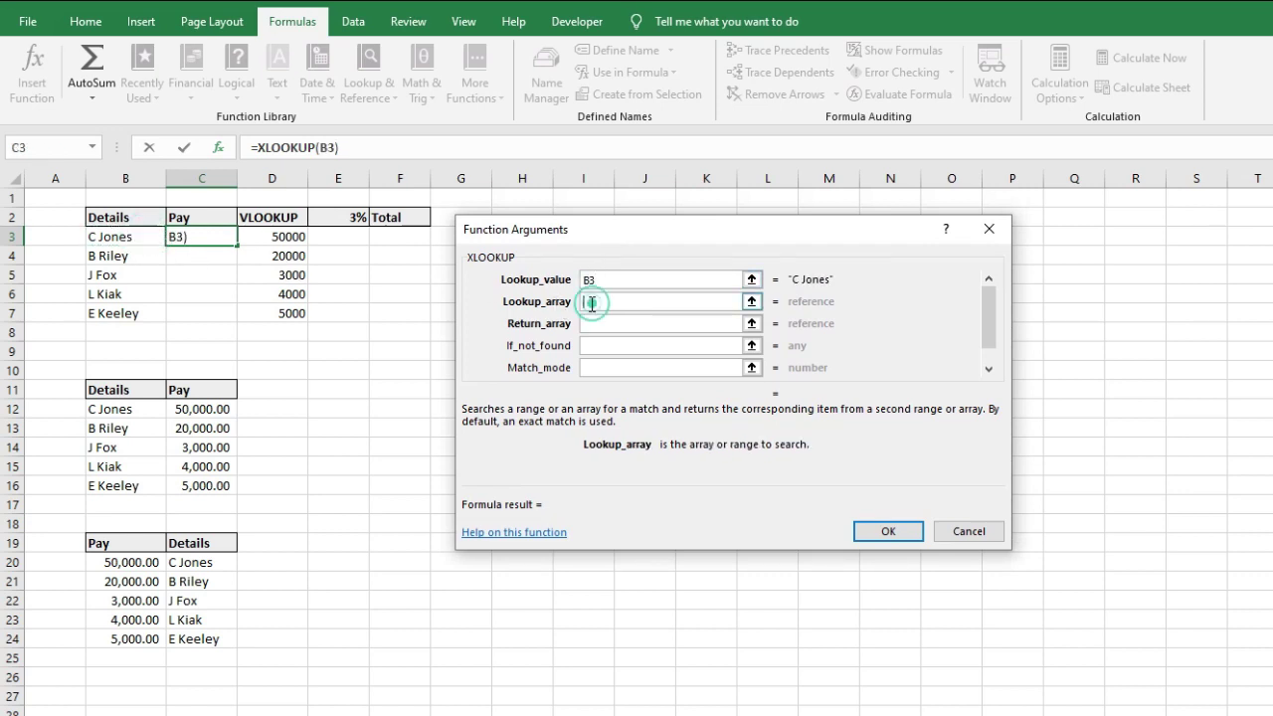
drag(223, 562, 216, 639)
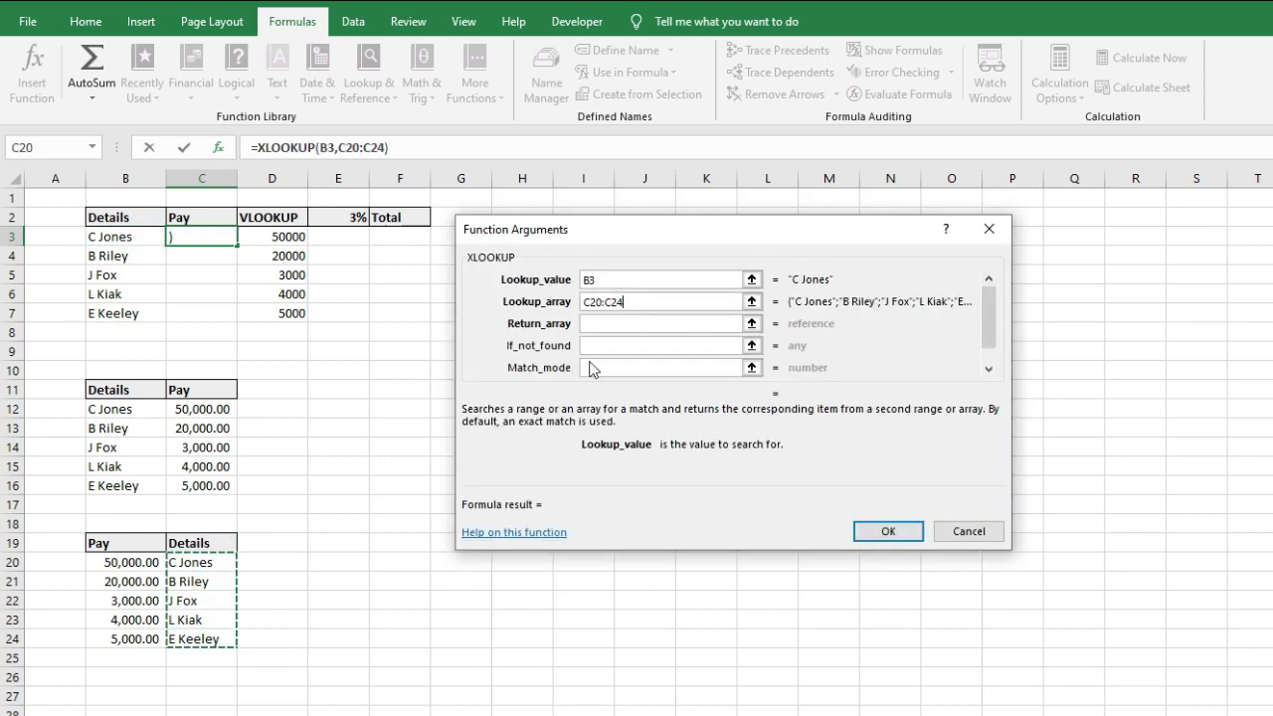
key(F4)
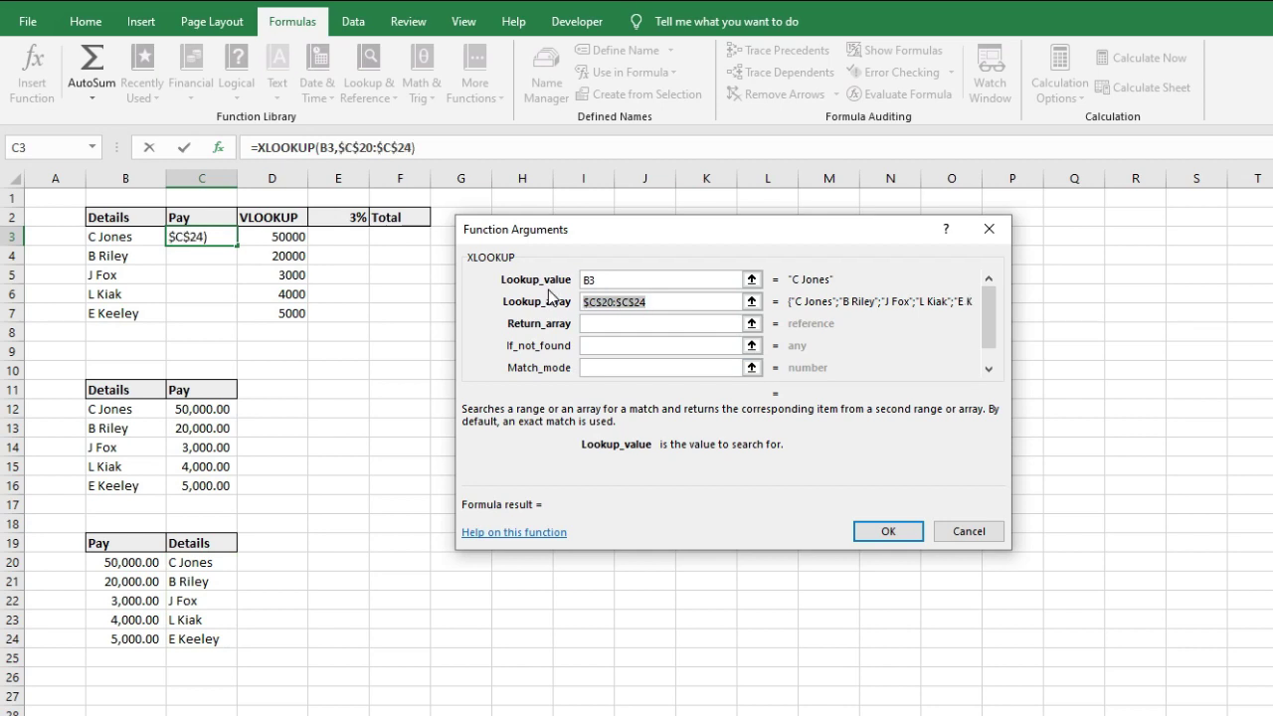
- Complete the XLOOKUP with return array $B$20:$B$24 and "" as the not-found value, and fill it down to C7
click(618, 324)
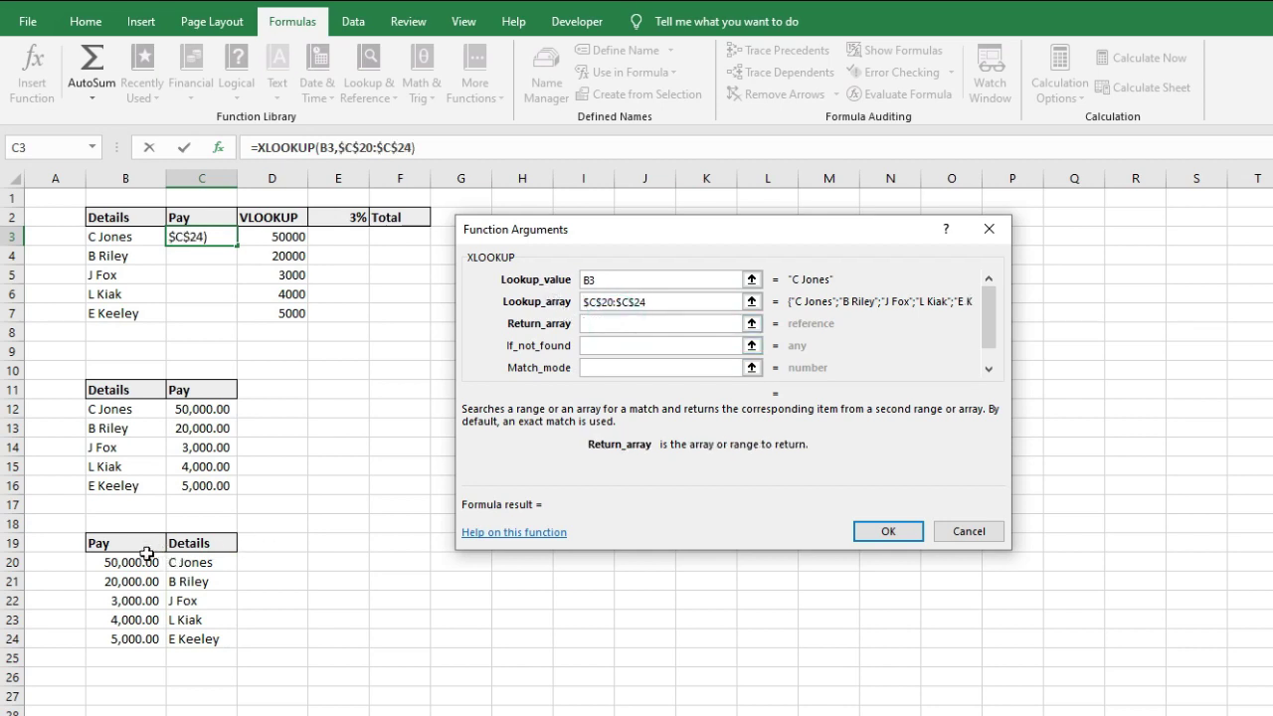
drag(147, 562, 149, 640)
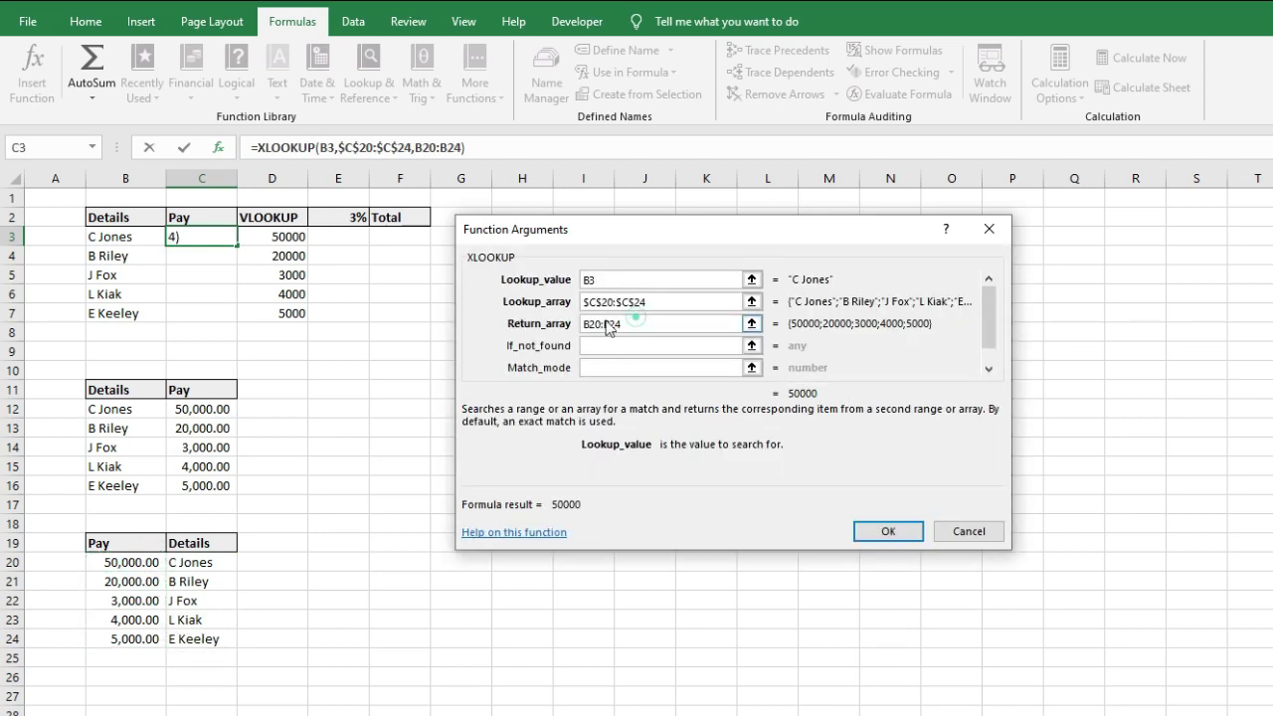
key(F4)
click(597, 346)
click(597, 347)
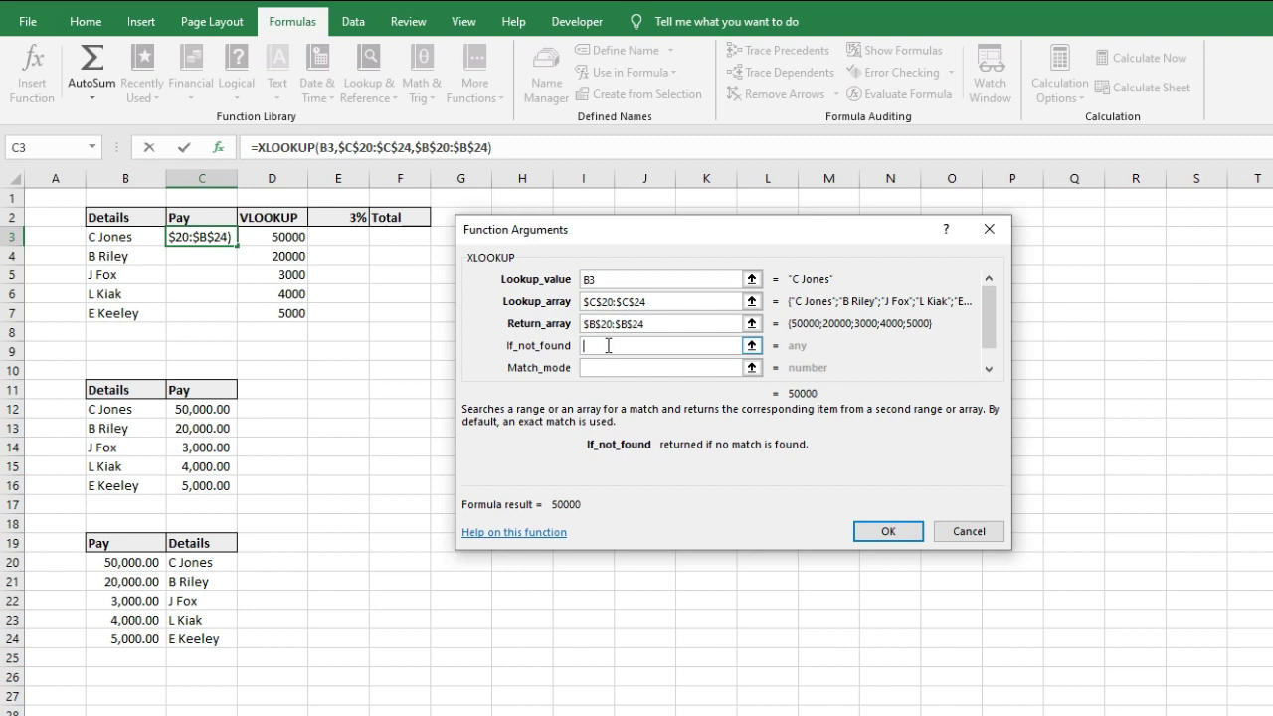
text("")
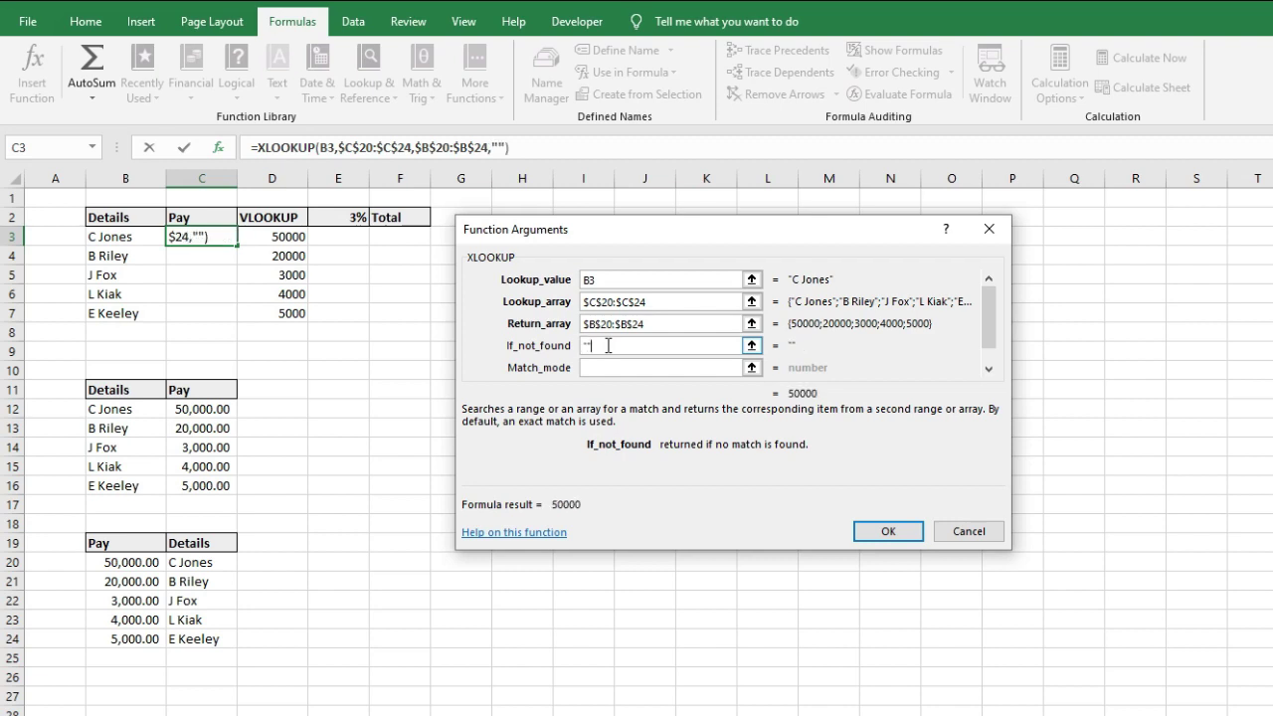
click(888, 532)
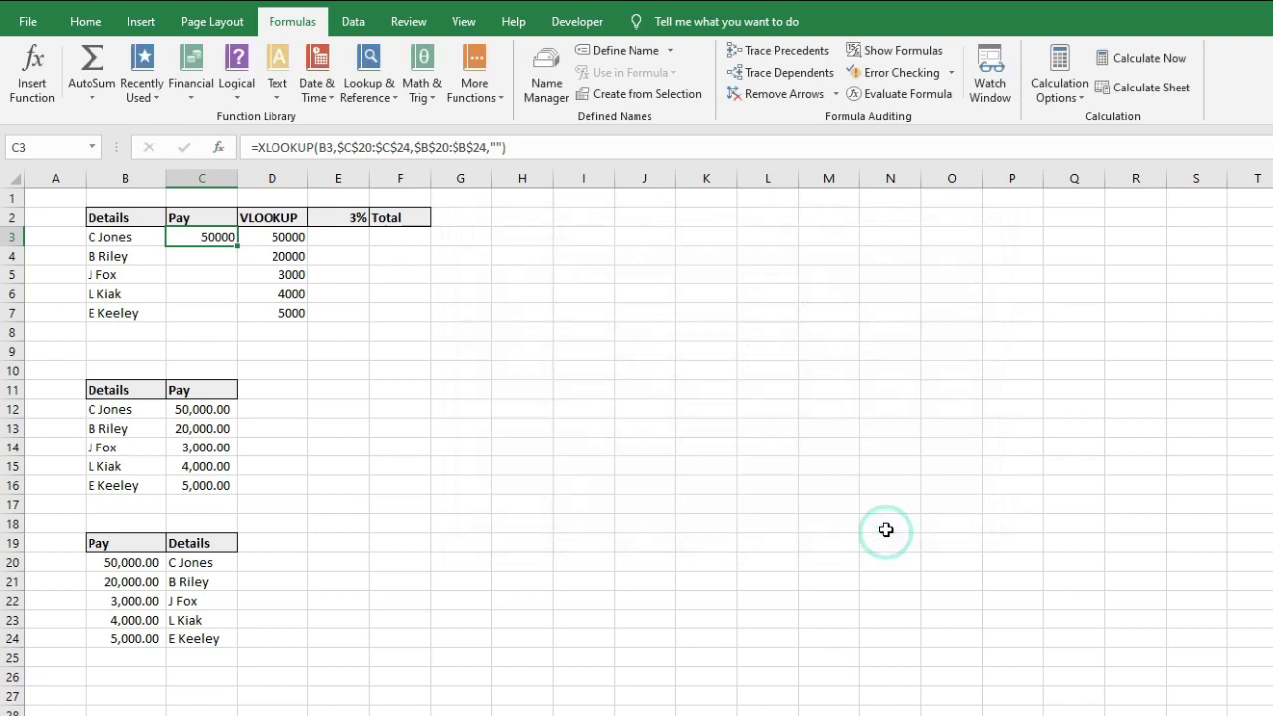
drag(236, 245, 242, 332)
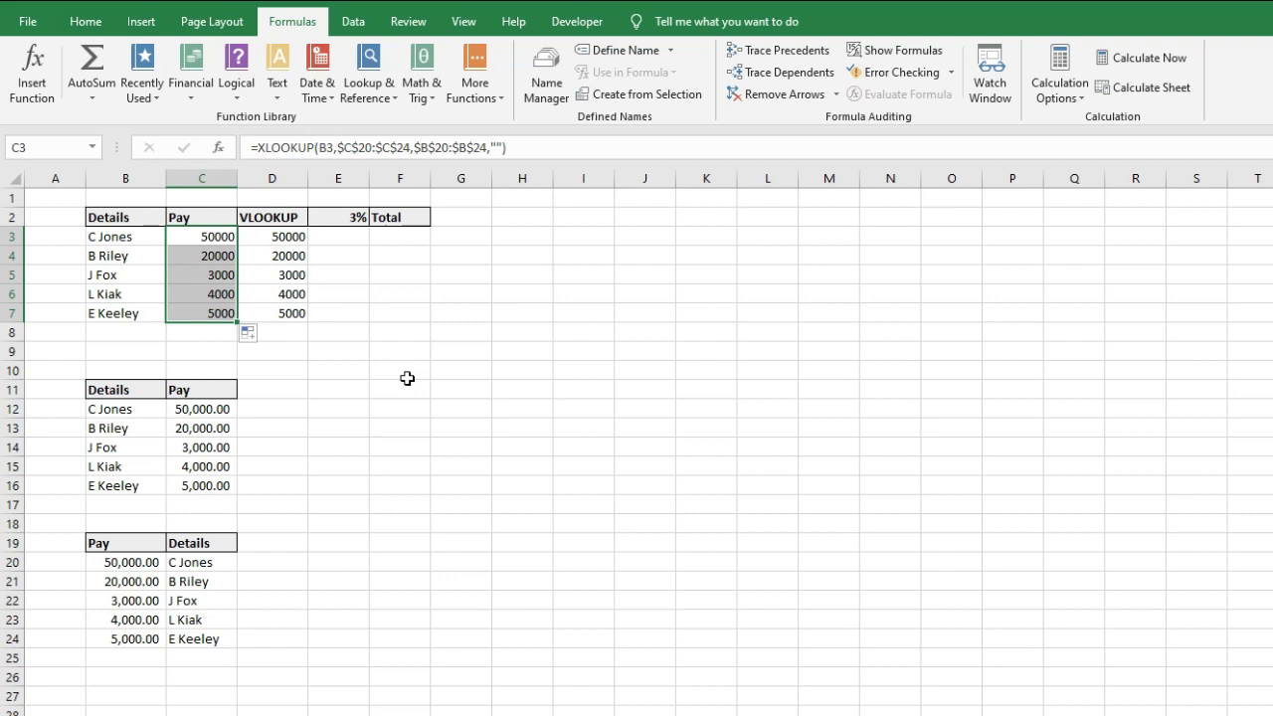
- Enter the name of an employee missing from both lookup tables in B8
click(381, 350)
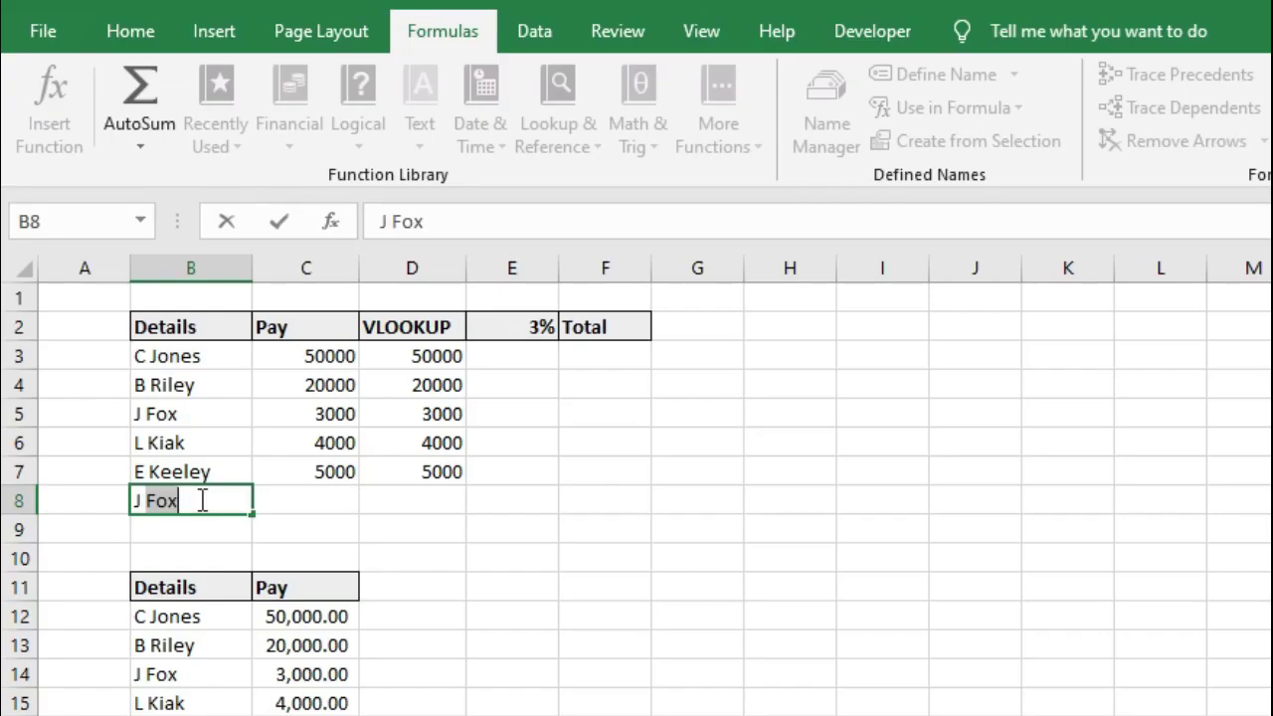
key(BackSpace)
key(BackSpace)
key(BackSpace)
text(Ross)
key(ctrl+Return)
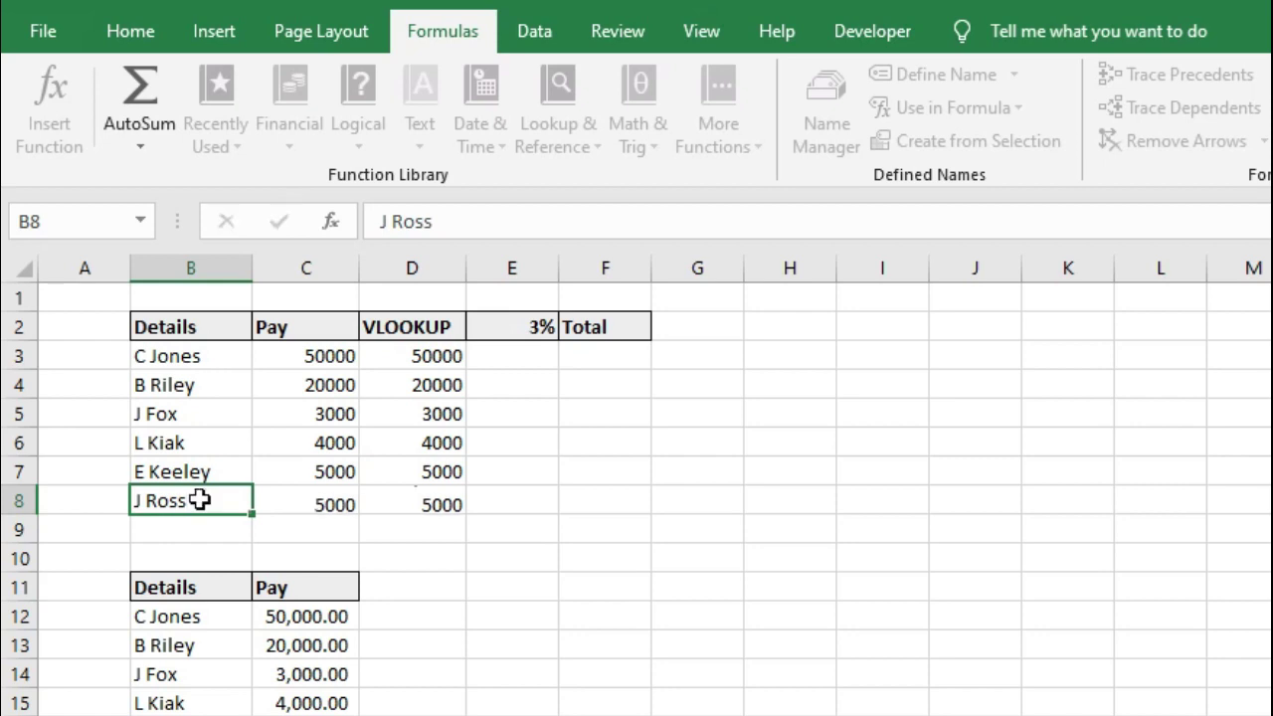
- Extend the Pay and VLOOKUP formulas from row 7 to row 8 and inspect the formula in D8
click(347, 474)
click(350, 504)
click(441, 501)
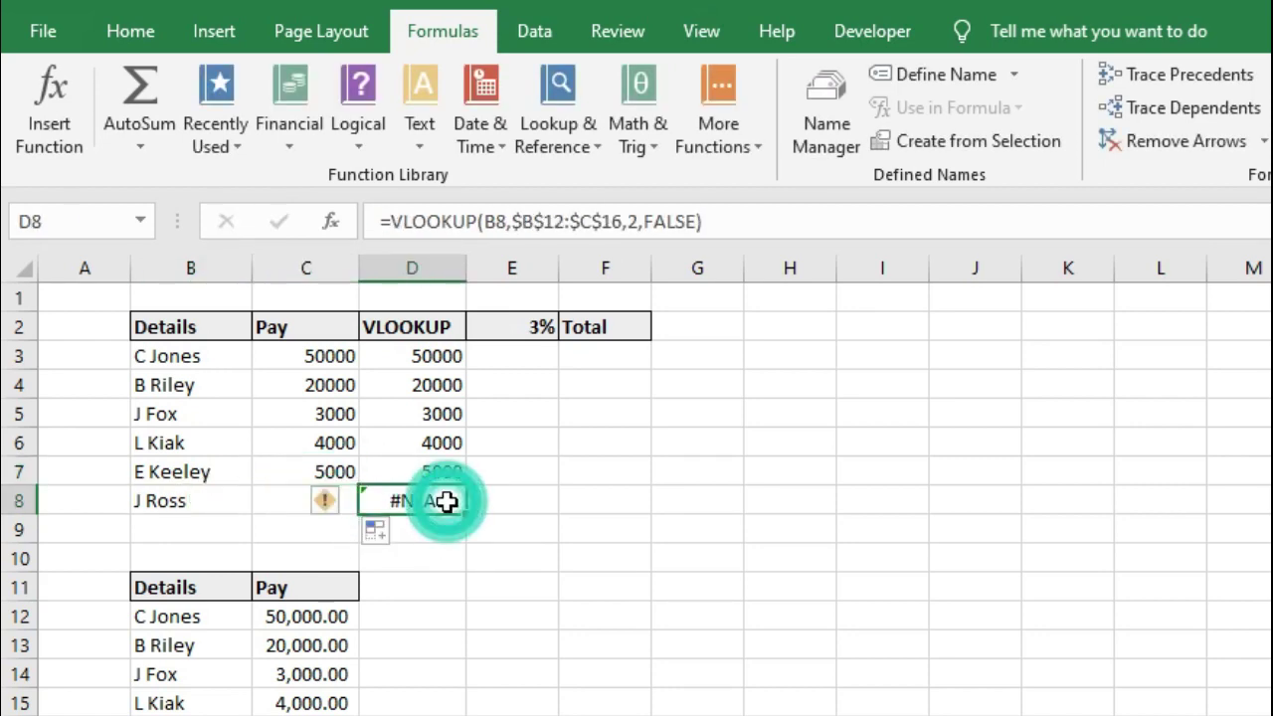
- Review the XLOOKUP formula in C8 and wrap the VLOOKUP in D8 in IFNA with "" as the value if not available
click(304, 501)
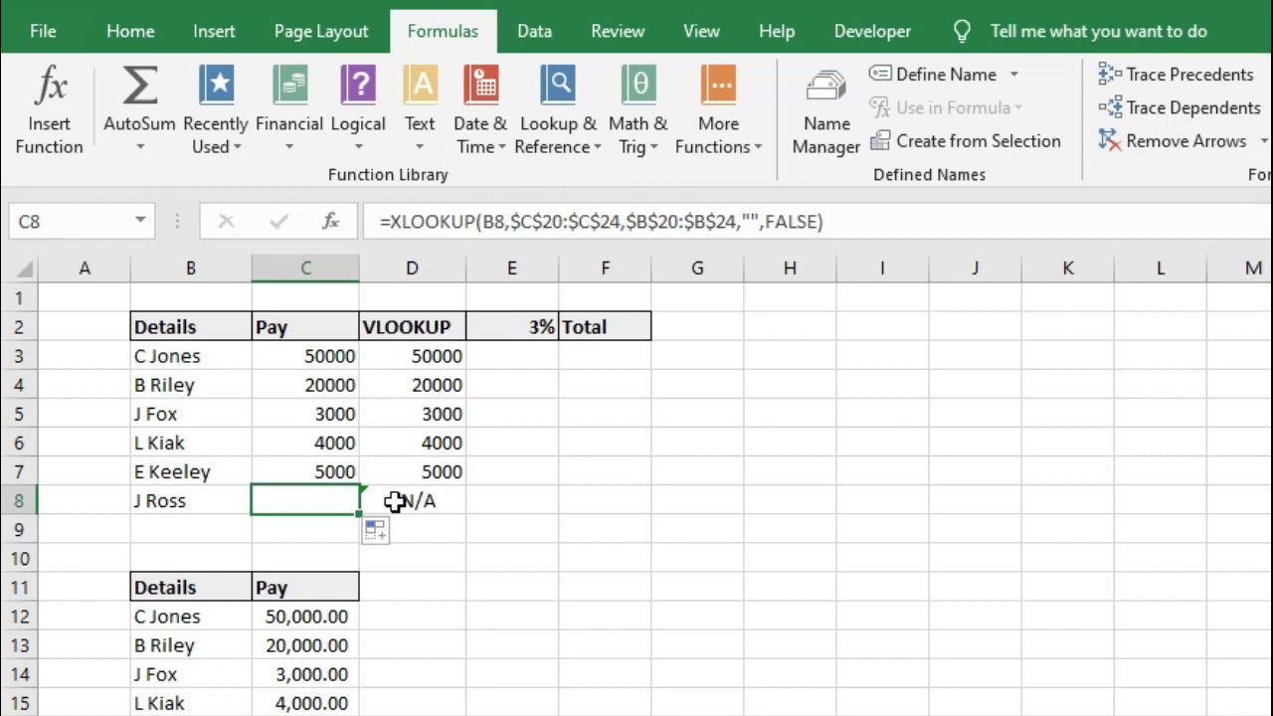
click(308, 501)
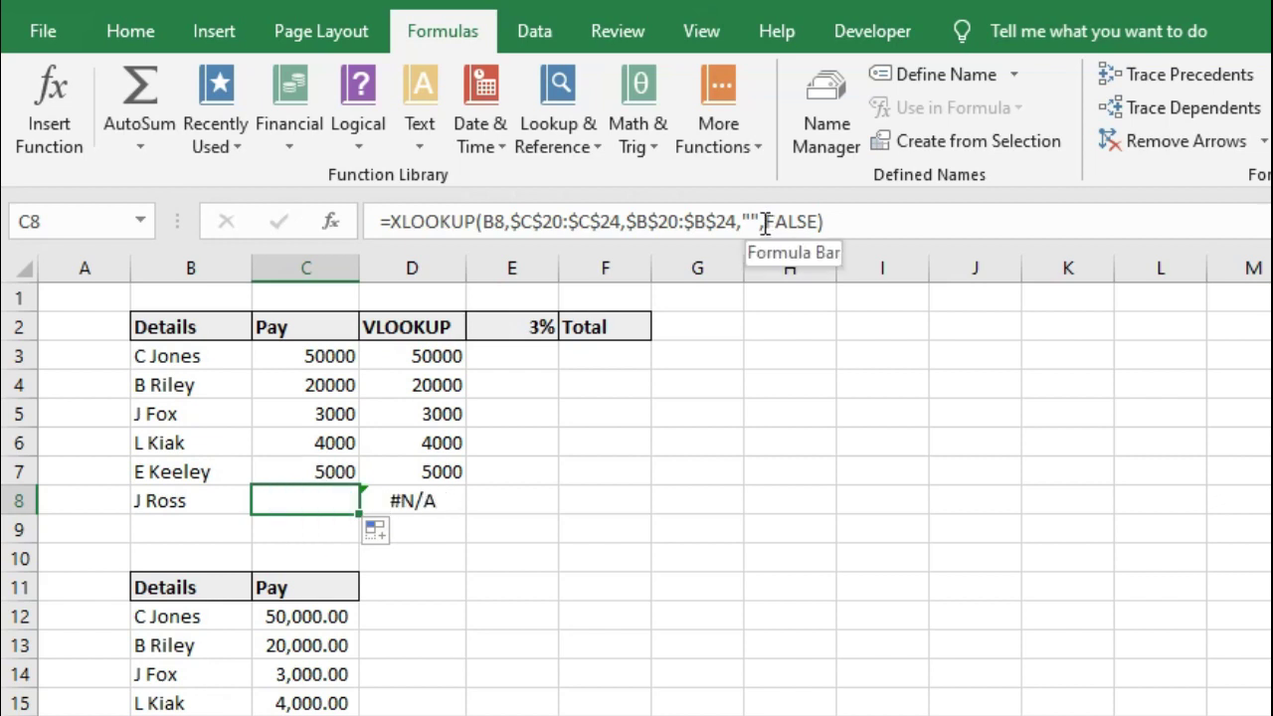
click(438, 502)
click(389, 221)
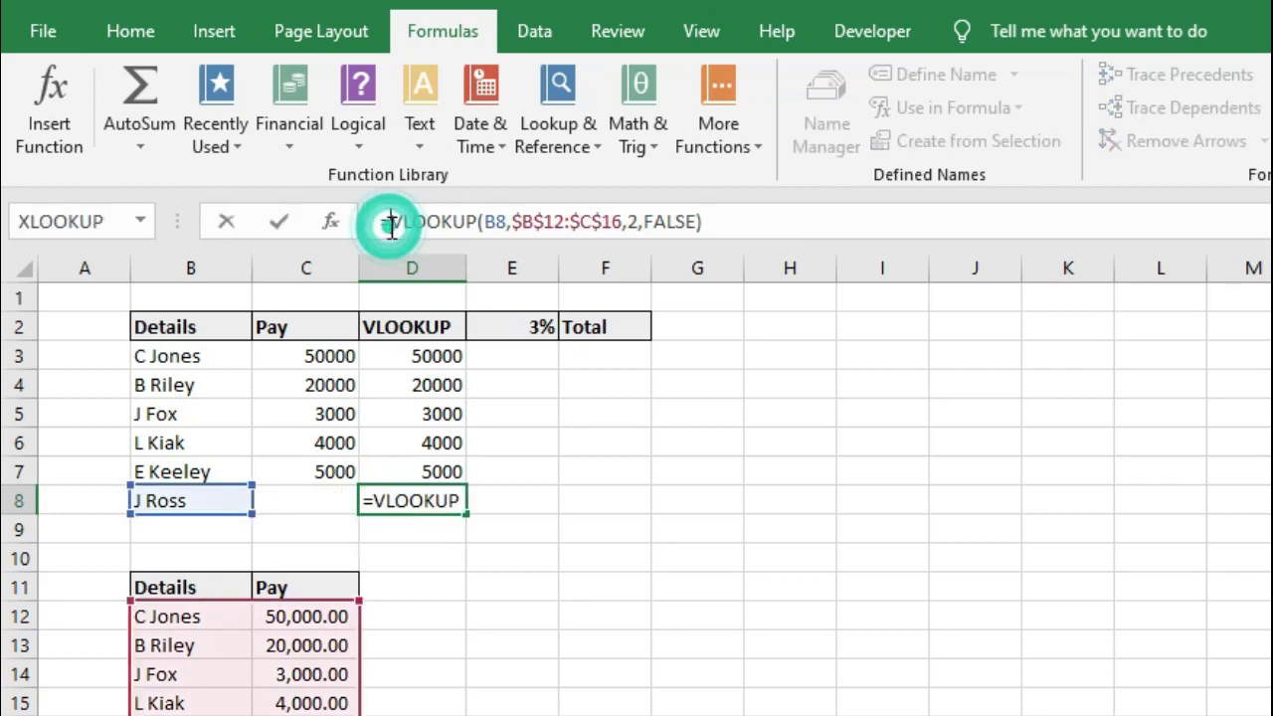
text(ifna()
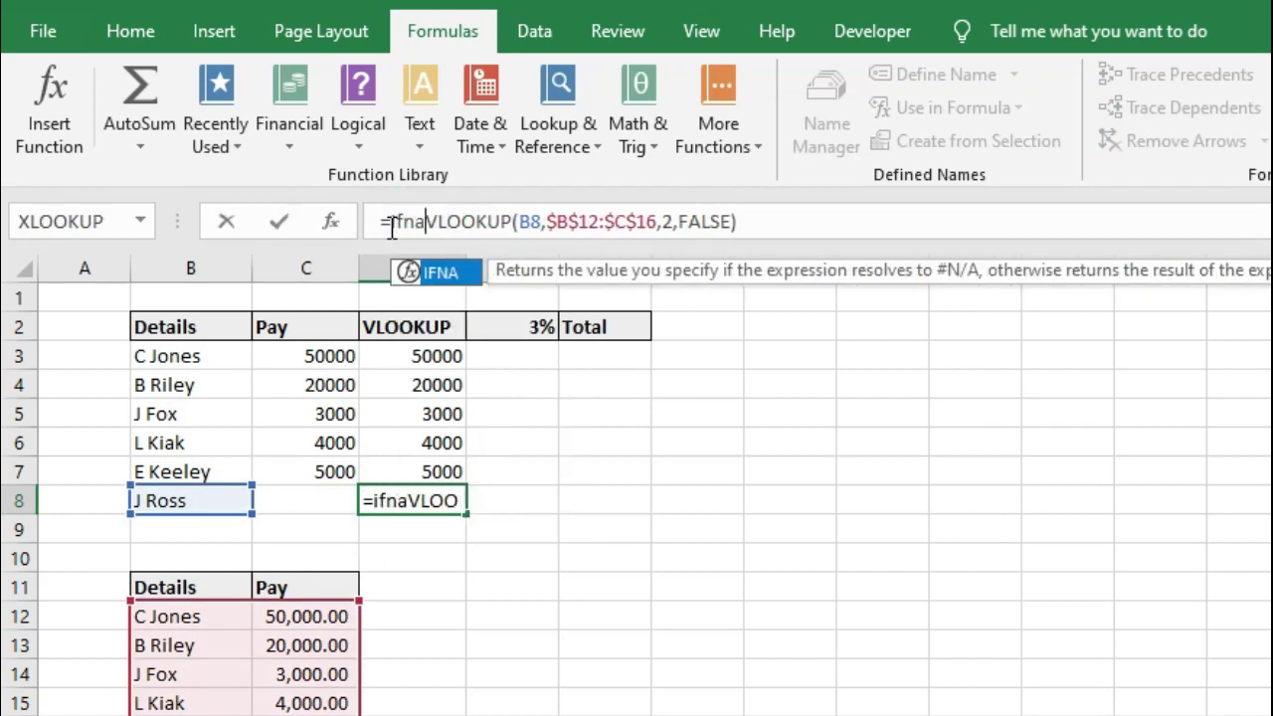
click(753, 219)
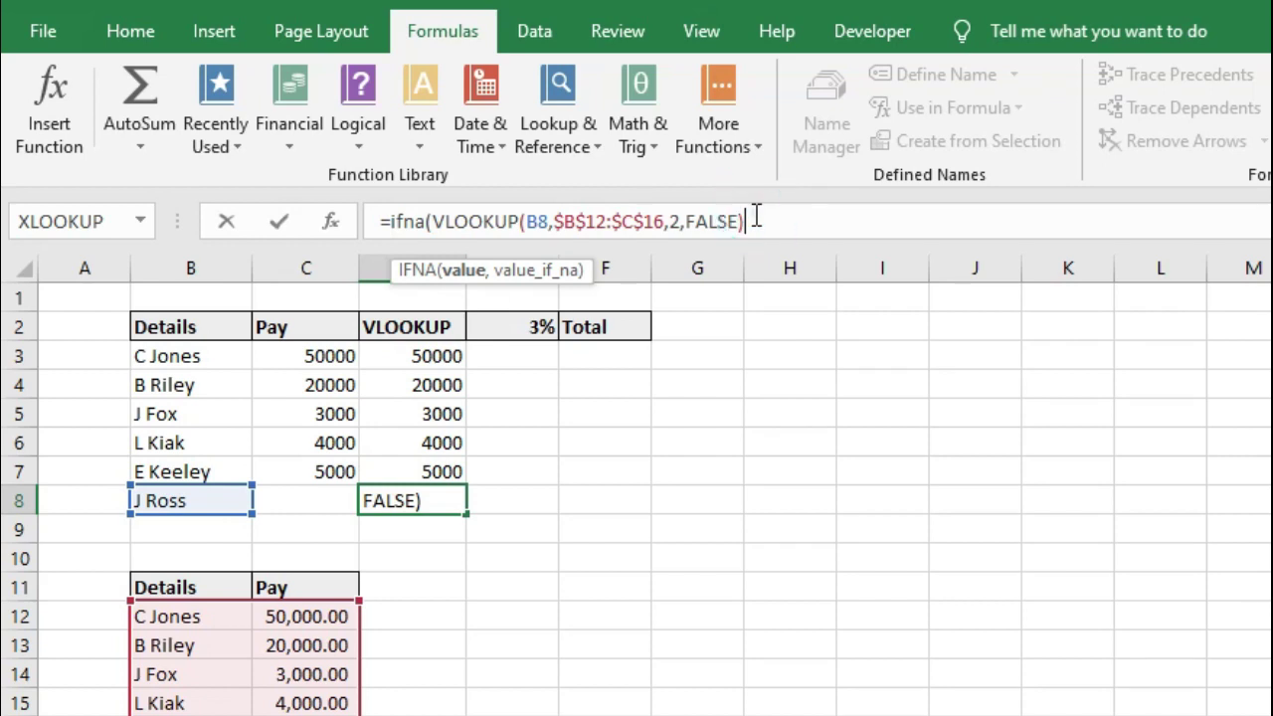
text(,""))
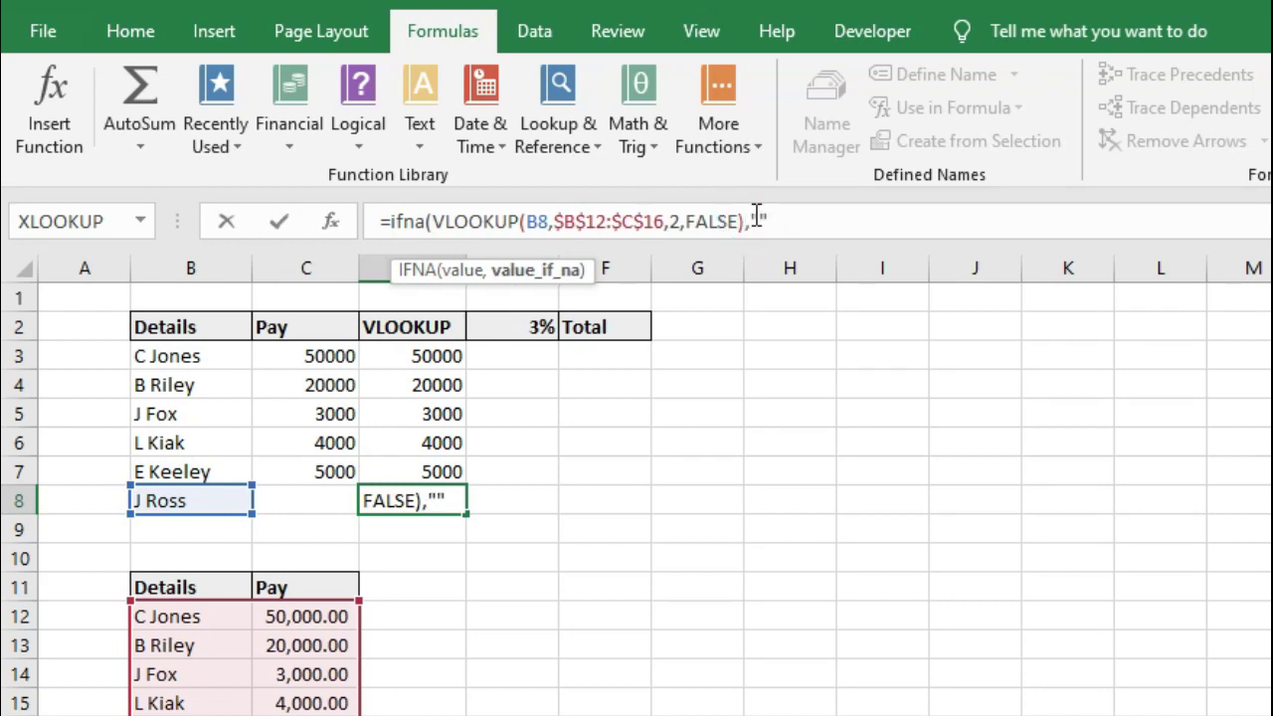
key(Return)
- Replace IFNA with IFERROR in the D8 formula, and compare it with the XLOOKUP formula in C8
click(432, 490)
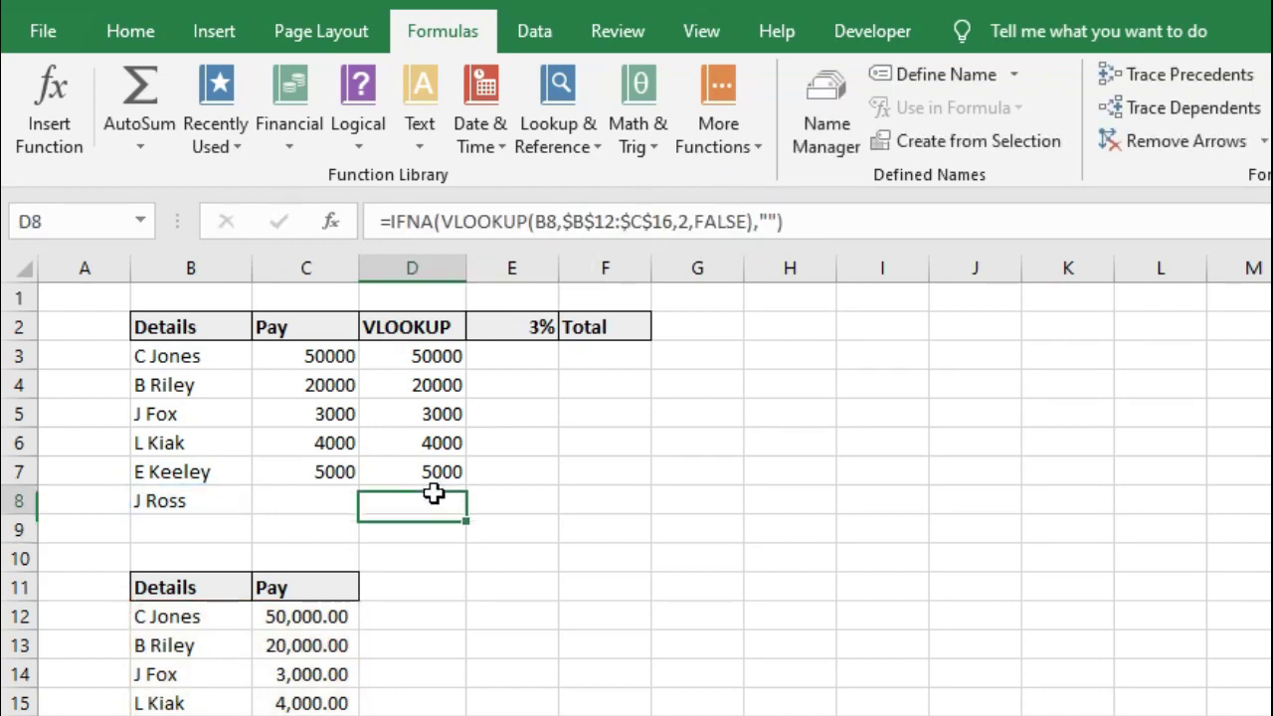
click(422, 220)
text(error)
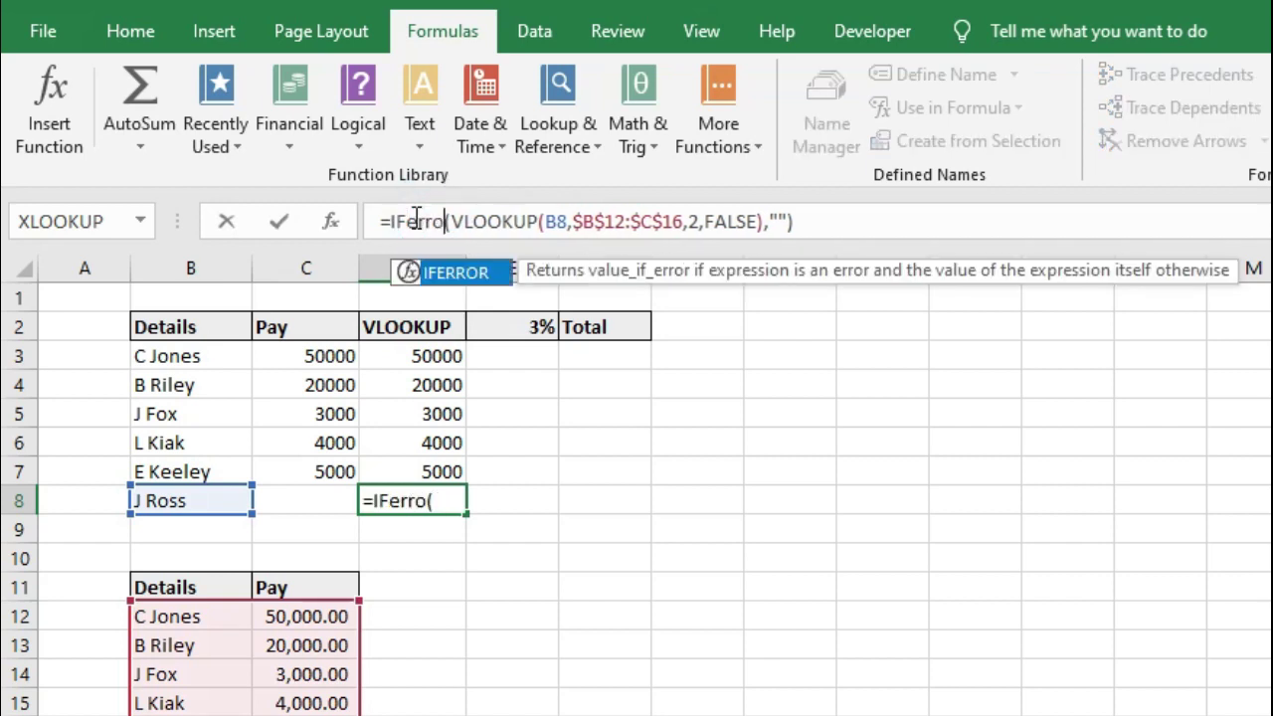
key(Return)
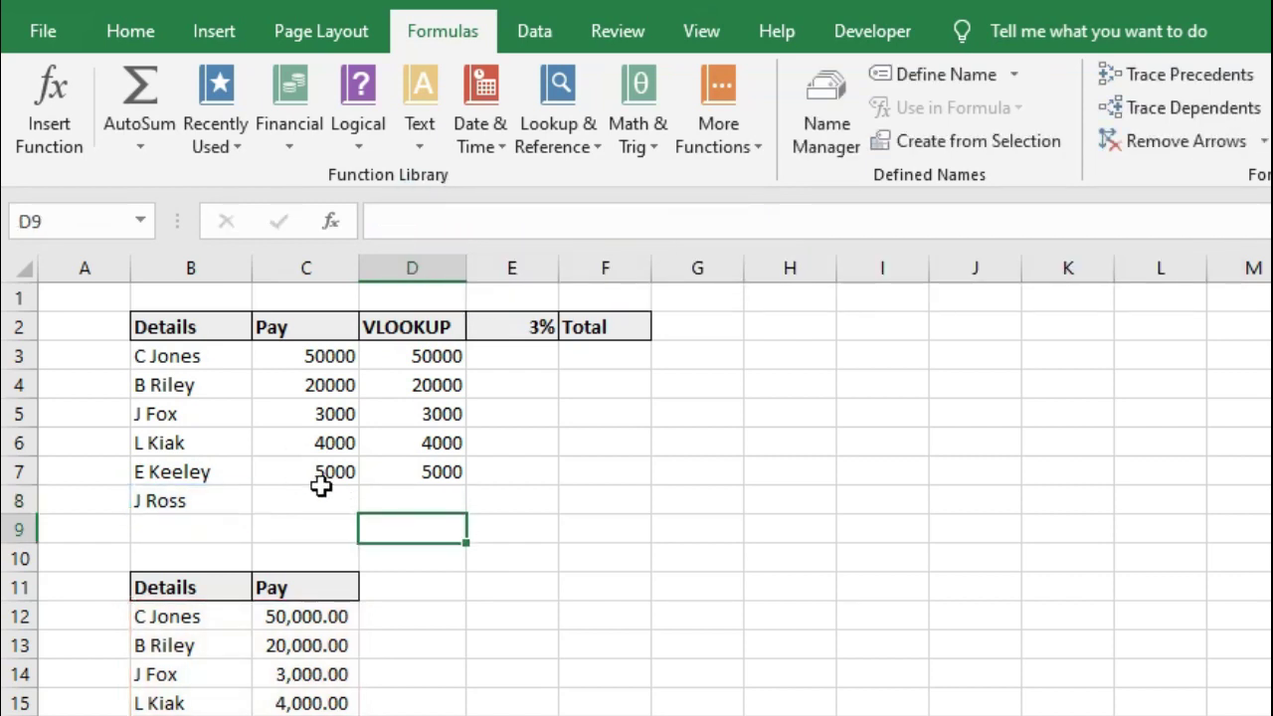
click(381, 502)
click(287, 501)
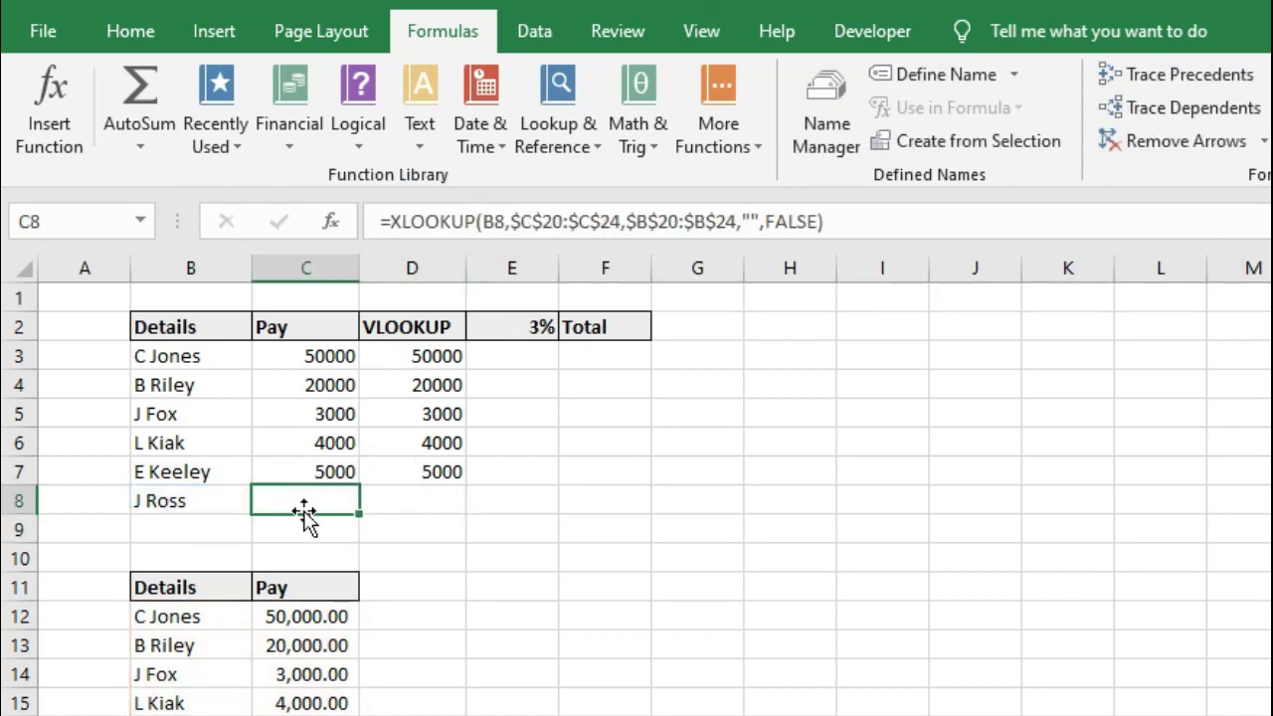